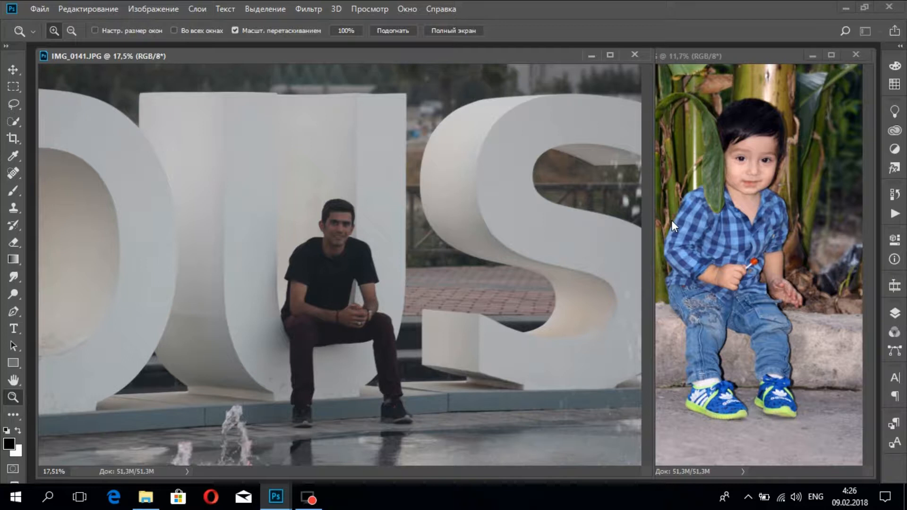
click(743, 159)
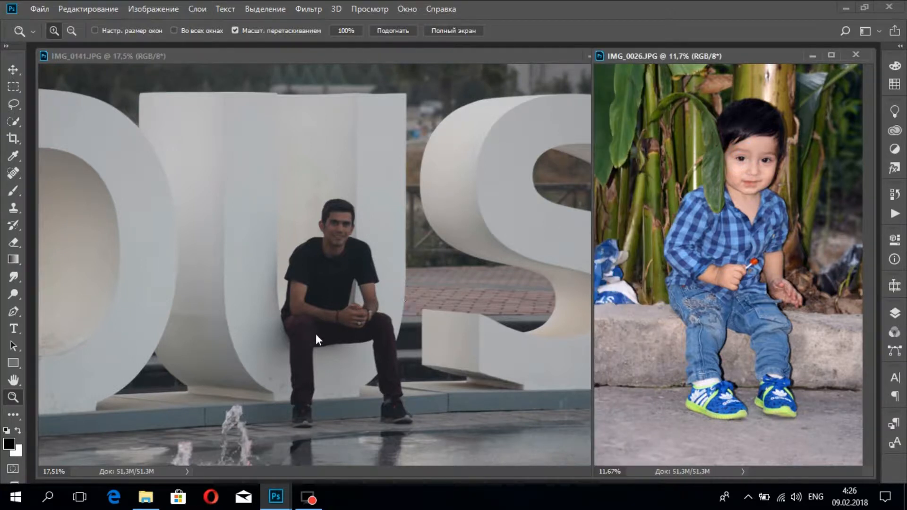
click(155, 404)
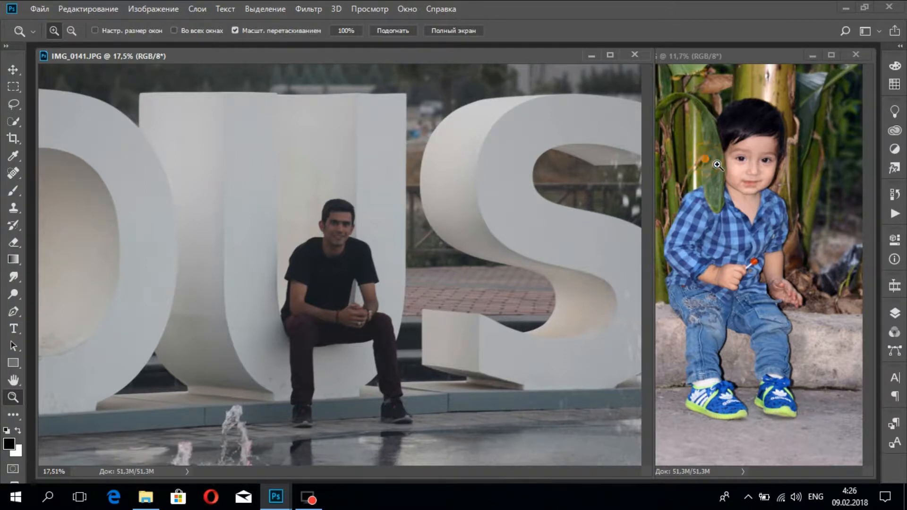
click(674, 90)
right_click(704, 158)
click(722, 161)
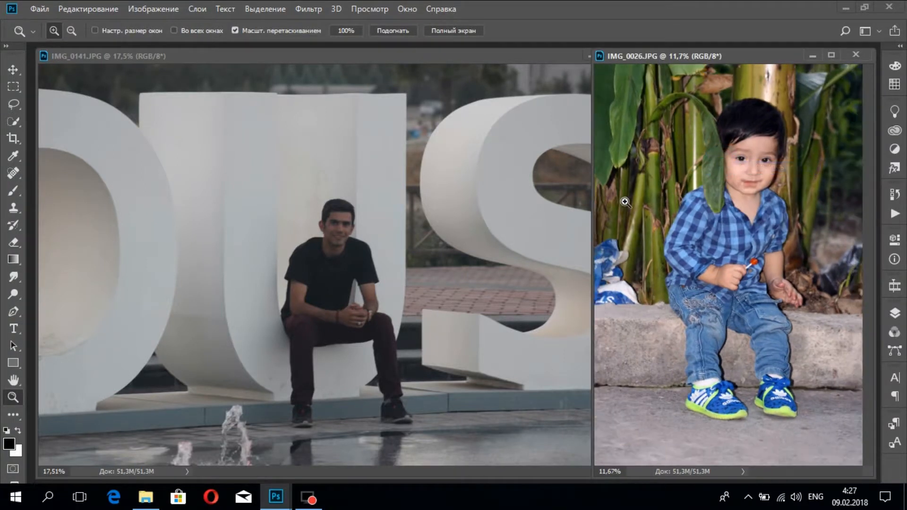
Minimise the IMG_0141 photo and arrange IMG_0027 and a widened IMG_0026 side by side
drag(592, 204, 476, 217)
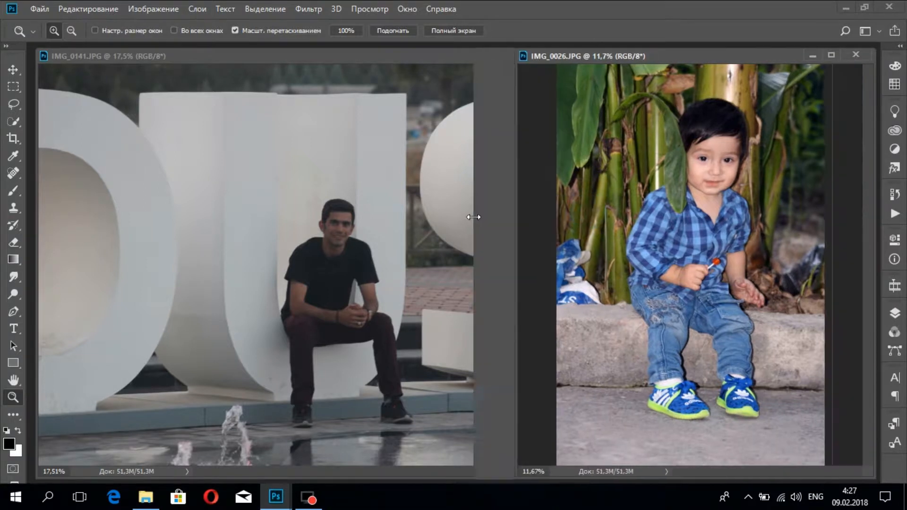
click(666, 175)
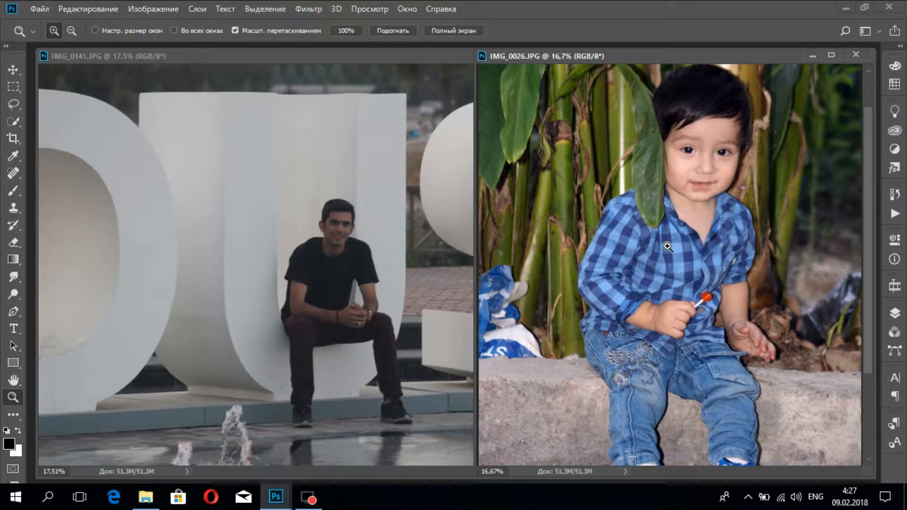
click(441, 200)
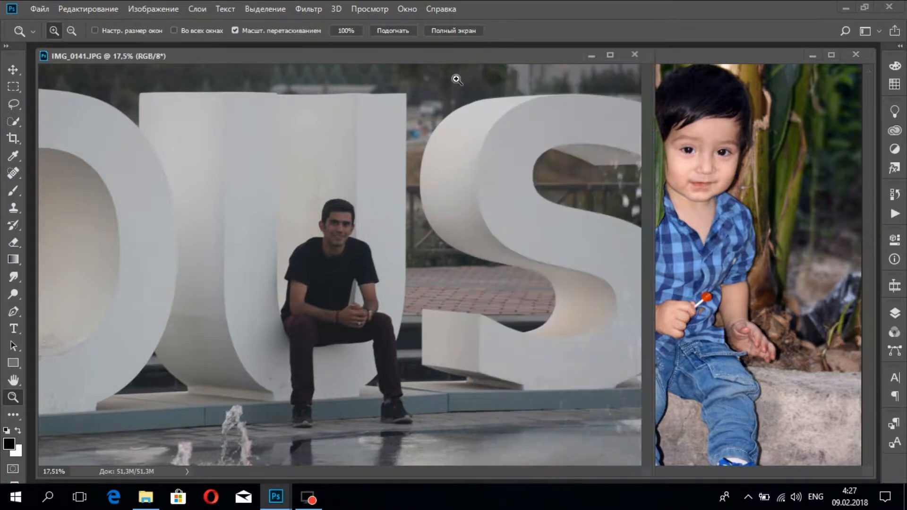
click(586, 55)
drag(409, 102, 187, 96)
right_click(234, 167)
click(264, 175)
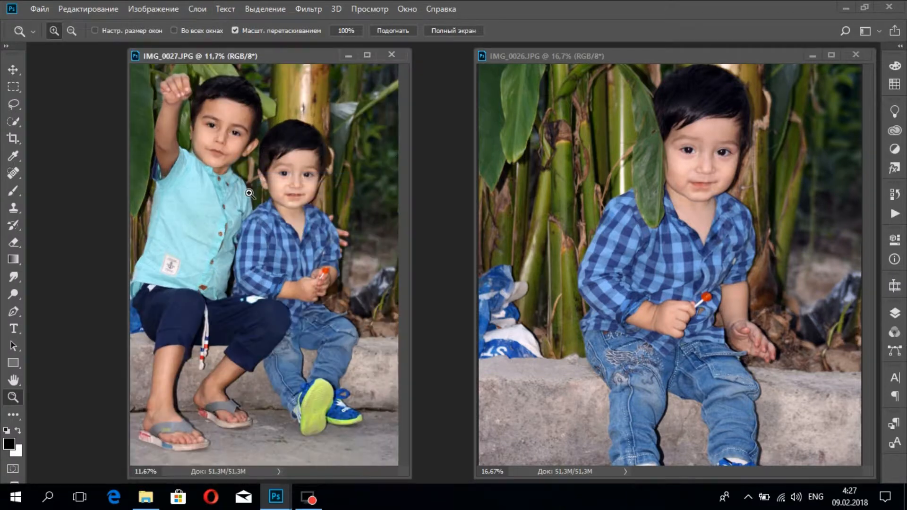
Select the side of the toddler's hair, ear and cheek in IMG_0027 with a freehand lasso outline
click(273, 144)
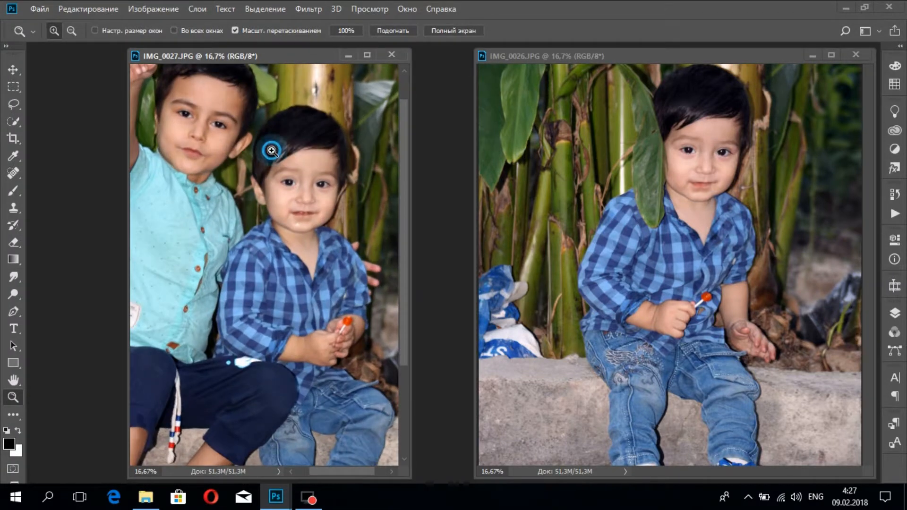
click(269, 148)
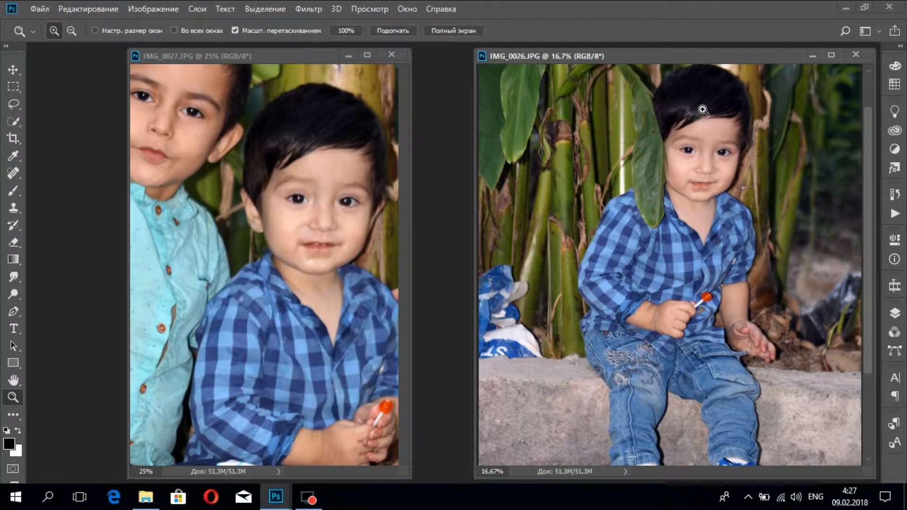
click(695, 97)
drag(866, 135, 865, 110)
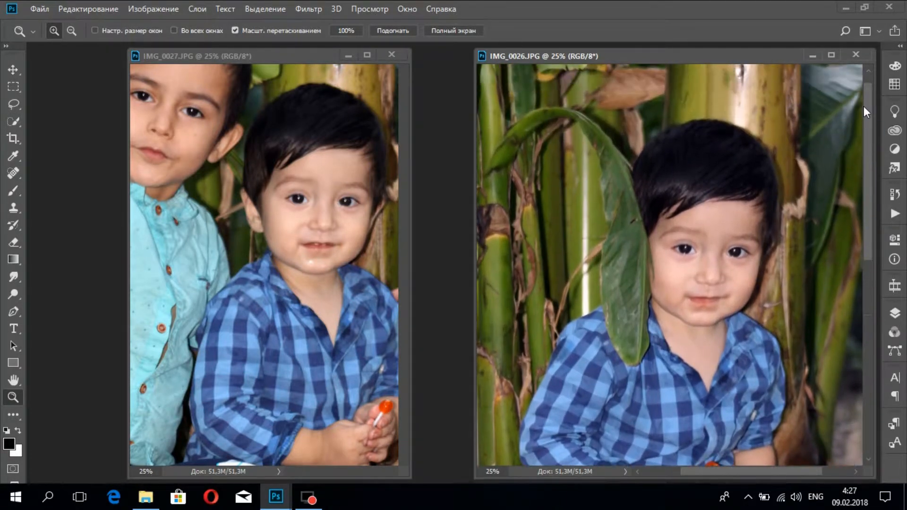
click(14, 104)
click(240, 135)
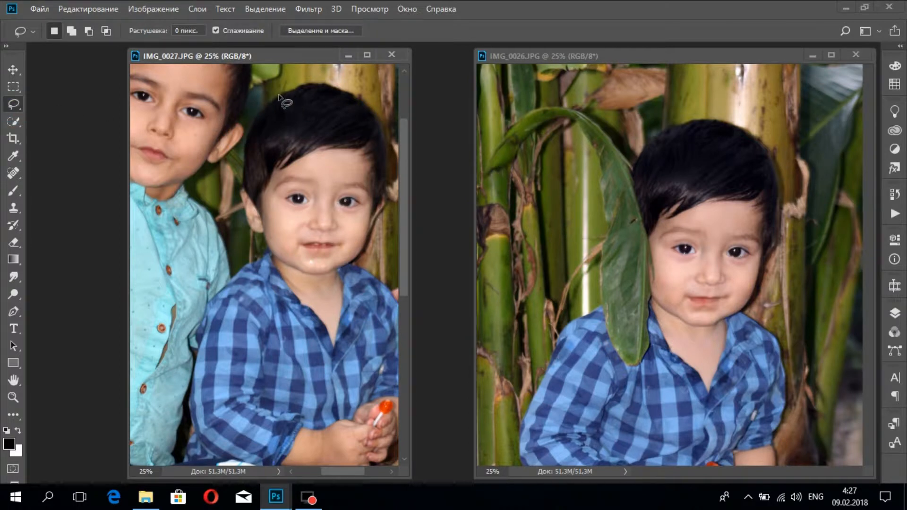
drag(256, 115, 297, 148)
mouse_move(295, 218)
mouse_down()
mouse_move(300, 261)
mouse_move(289, 270)
mouse_move(228, 217)
mouse_move(230, 151)
mouse_move(260, 114)
mouse_up()
Move the selected head piece from IMG_0027 into IMG_0026, over the leaf covering the toddler's face
click(13, 69)
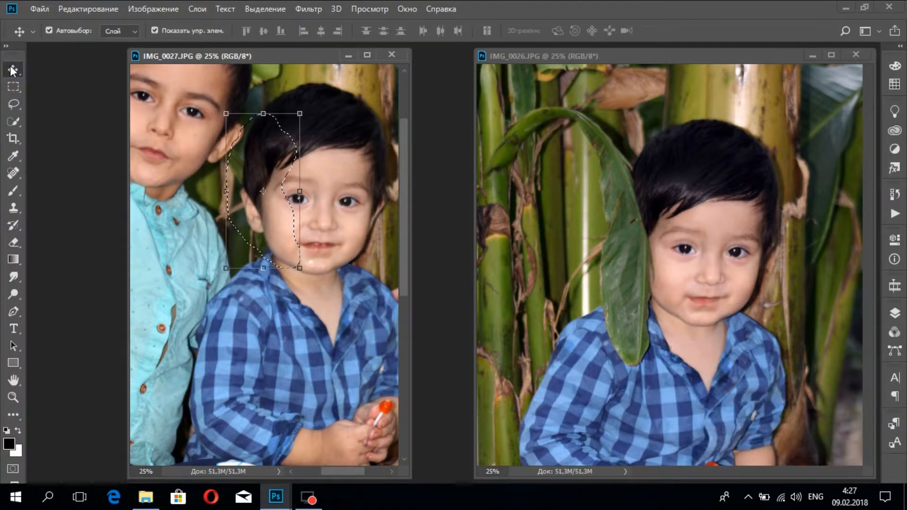
mouse_move(284, 128)
mouse_down()
mouse_move(565, 170)
mouse_move(636, 199)
mouse_move(629, 191)
mouse_move(641, 192)
mouse_up()
click(731, 241)
click(657, 271)
mouse_move(658, 273)
mouse_down()
mouse_move(666, 274)
mouse_move(645, 262)
mouse_up()
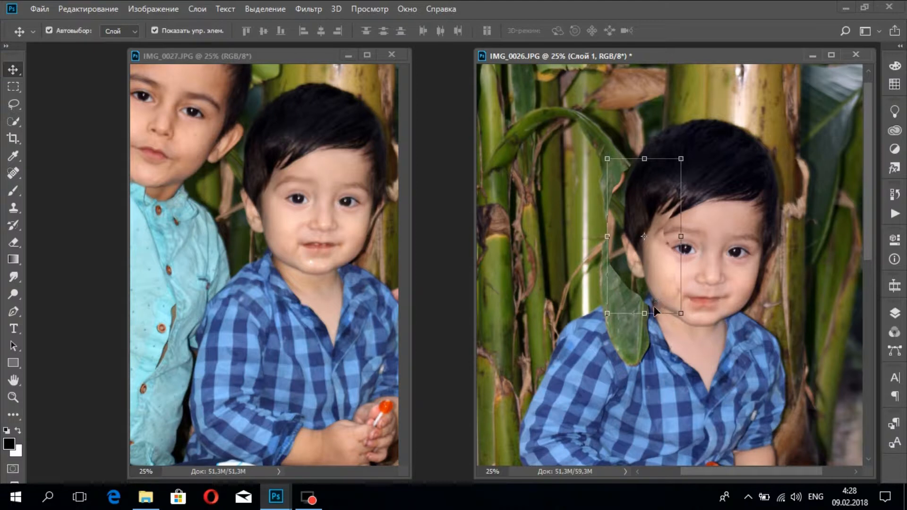
Fine-tune the pasted piece's position so its hair, ear and cheek line up with the toddler's face
click(699, 269)
click(650, 251)
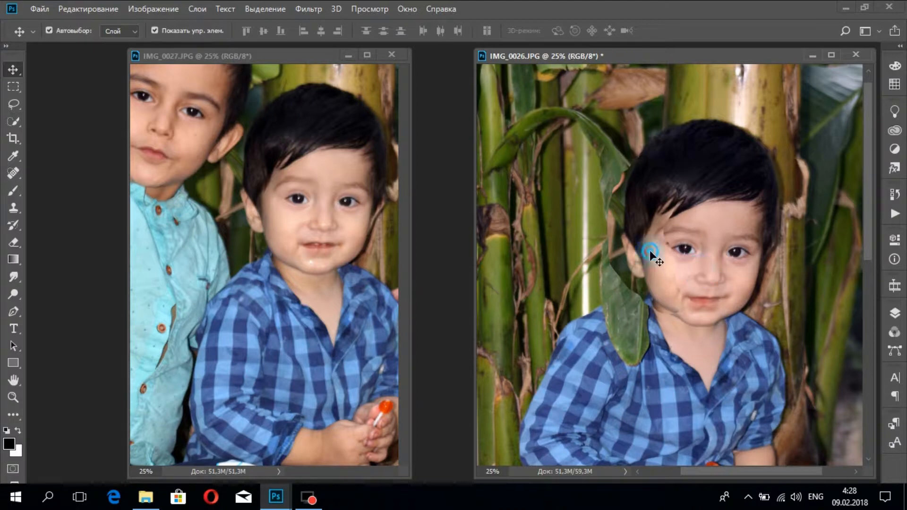
drag(693, 156, 656, 173)
key(Return)
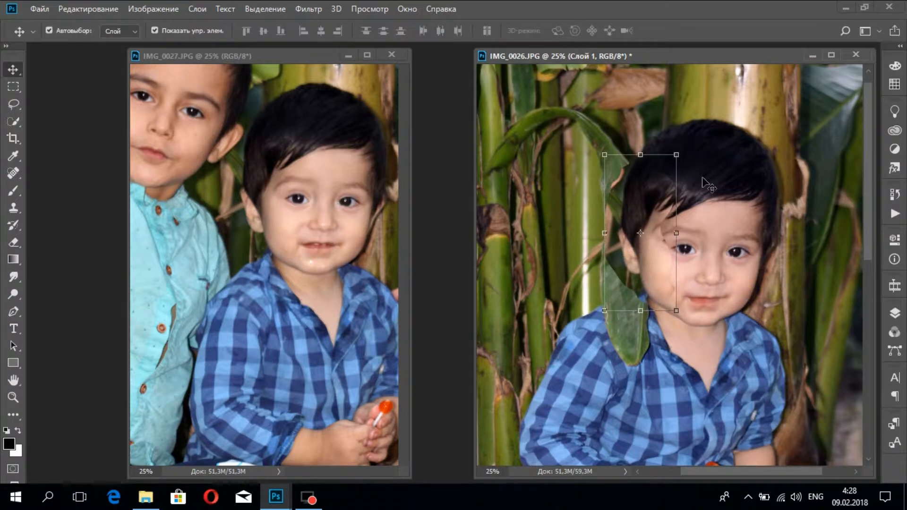
click(721, 217)
click(656, 244)
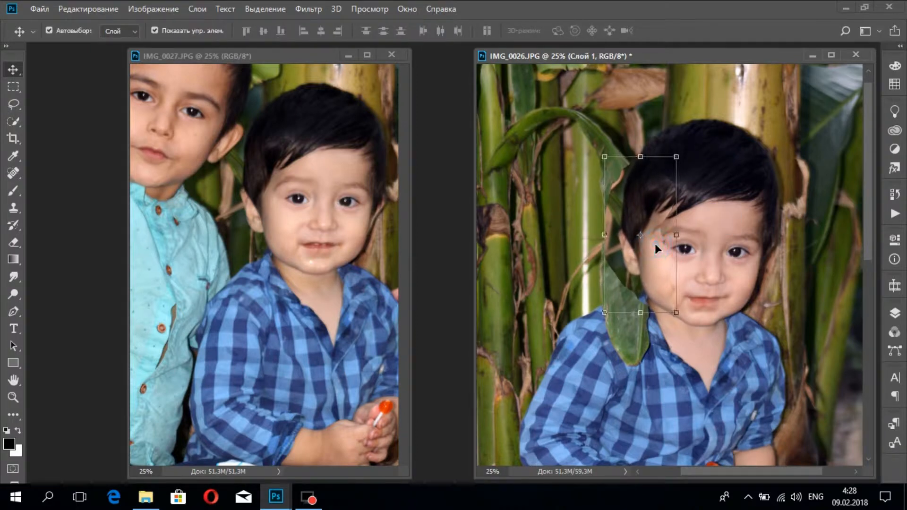
right_click(695, 245)
click(706, 189)
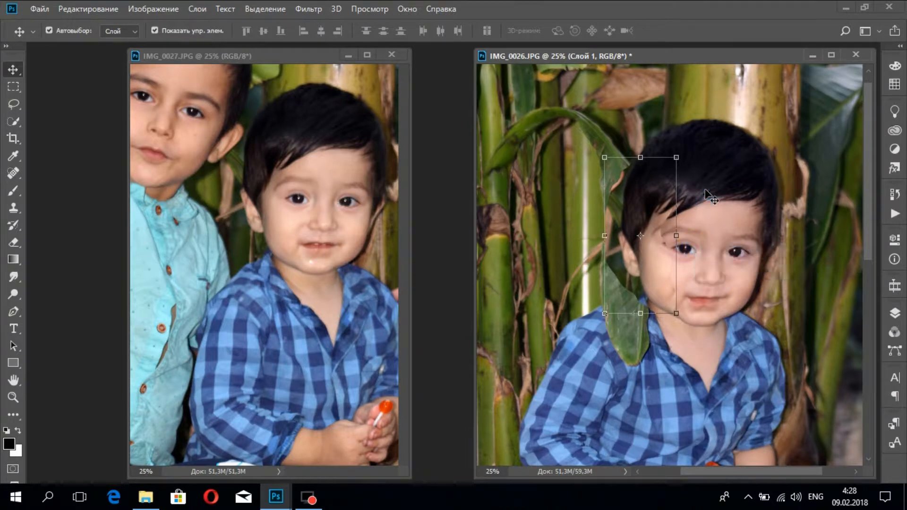
click(706, 190)
click(635, 239)
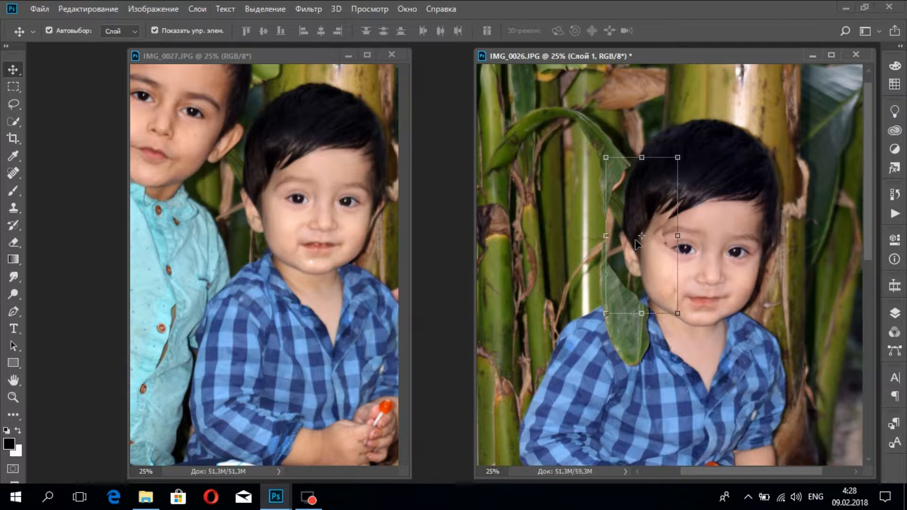
Rotate the pasted head piece by 2.44° and shift it slightly towards the face and downwards
key(shift+Right)
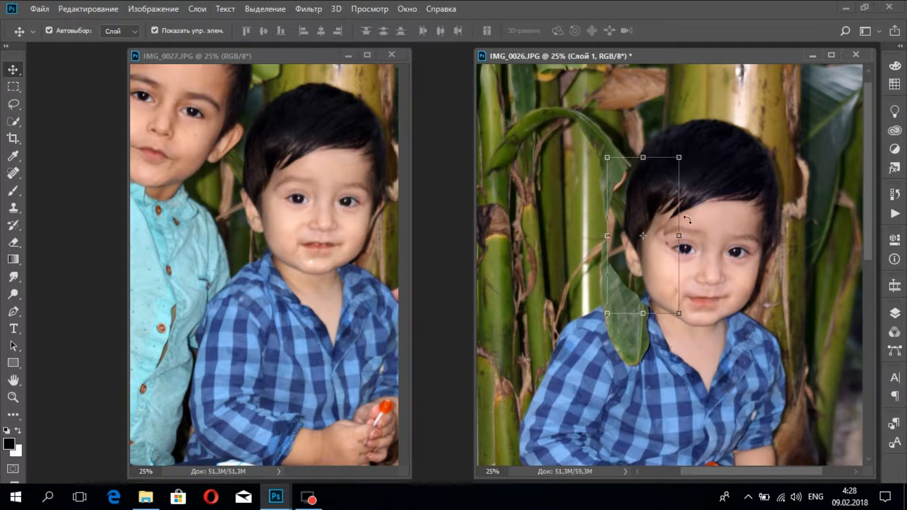
drag(689, 215, 692, 218)
key(Right)
key(Right)
key(Right)
key(Right)
key(Right)
key(Right)
key(Right)
key(Right)
key(Down)
key(Down)
key(Down)
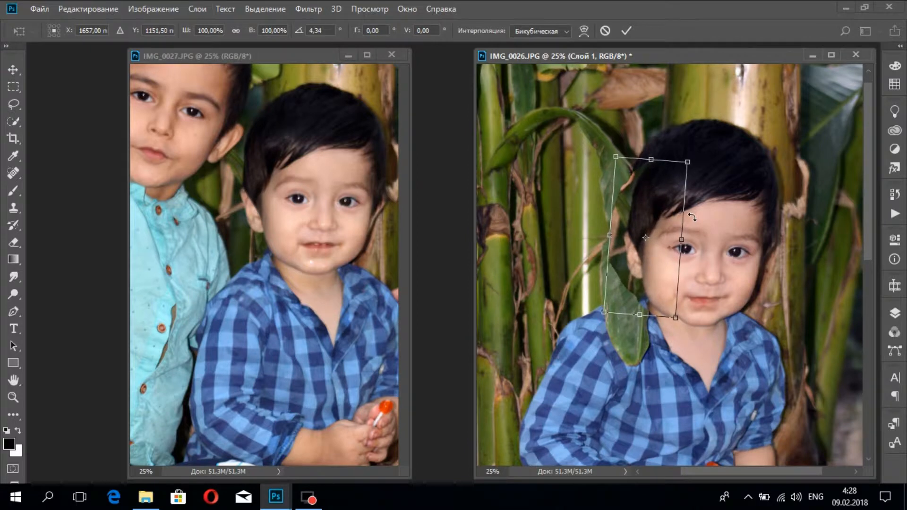
key(Right)
key(Down)
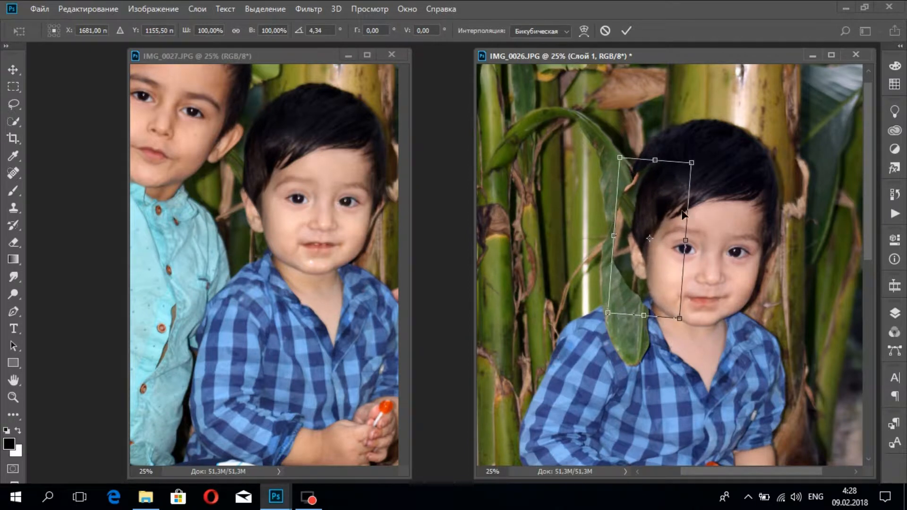
drag(705, 191, 705, 190)
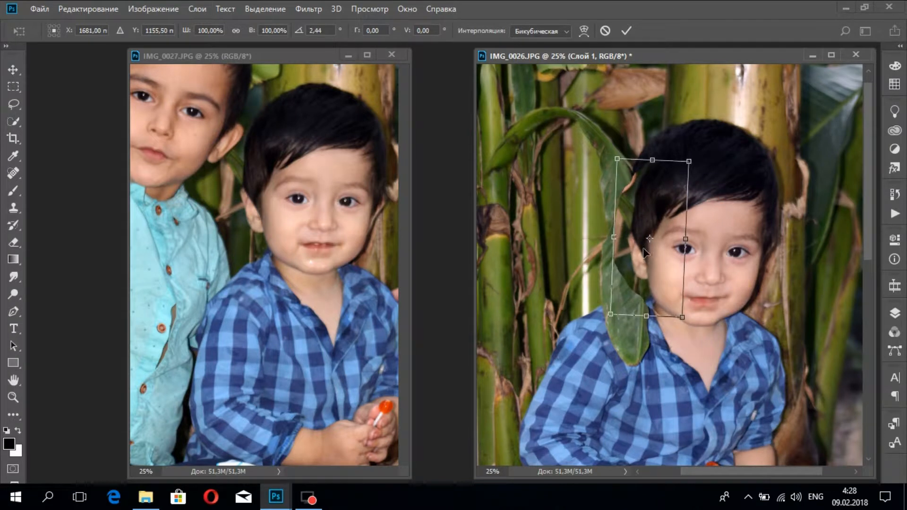
Stretch the pasted head piece outward to about 113.8% of its width
mouse_move(613, 239)
mouse_down()
mouse_move(602, 241)
mouse_move(609, 236)
mouse_up()
mouse_move(655, 157)
mouse_down()
mouse_move(652, 144)
mouse_move(651, 161)
mouse_up()
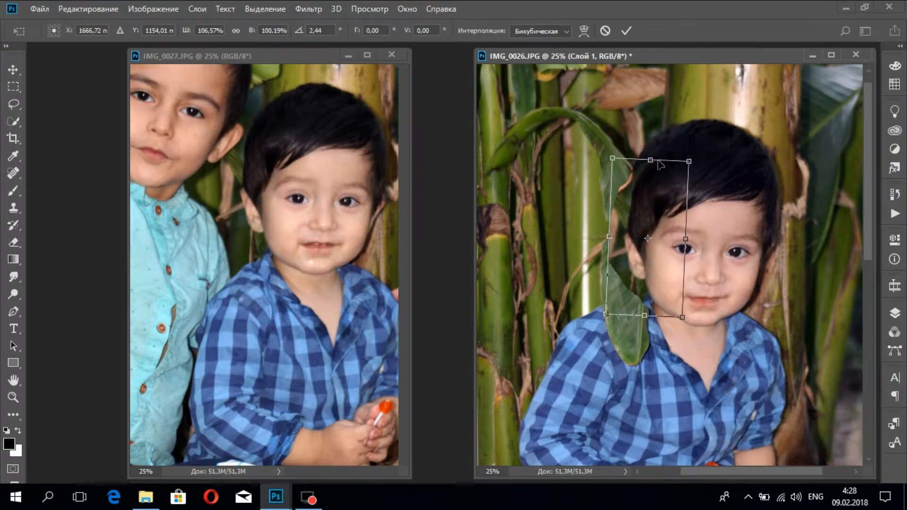
drag(601, 241, 596, 240)
drag(707, 200, 707, 200)
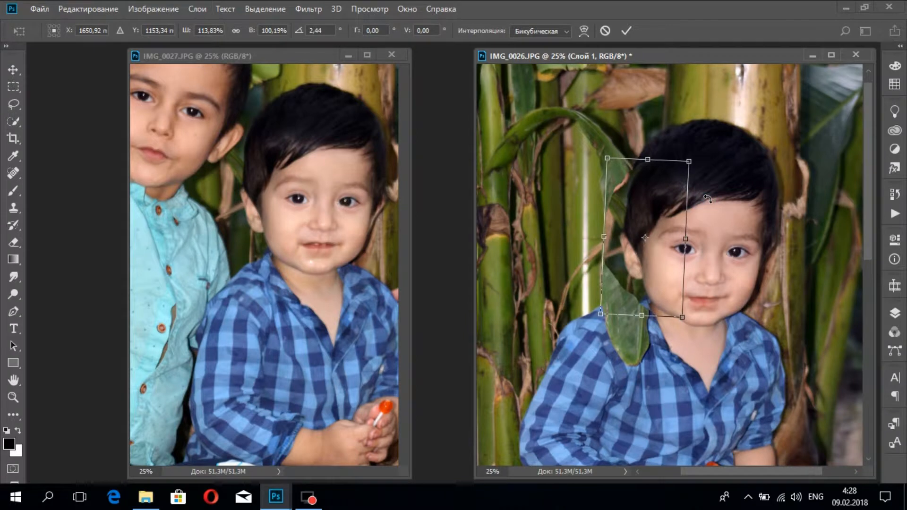
Nudge the stretched head piece up and outward to match the face, and apply the transformation
key(Left)
key(Left)
key(Left)
key(Left)
key(Left)
key(Left)
key(Left)
key(Left)
key(Left)
key(Left)
key(Left)
key(Left)
key(Left)
key(Left)
key(Left)
key(Left)
key(Left)
key(Left)
key(Left)
key(Left)
key(Up)
key(Up)
key(Up)
key(Up)
key(Up)
key(Up)
key(Up)
key(Up)
key(Up)
key(Up)
key(Up)
key(Up)
key(Up)
key(Up)
key(Up)
key(Up)
key(Up)
key(Up)
key(Up)
key(Up)
key(Right)
key(Right)
key(Right)
key(Right)
key(Return)
click(718, 233)
click(653, 272)
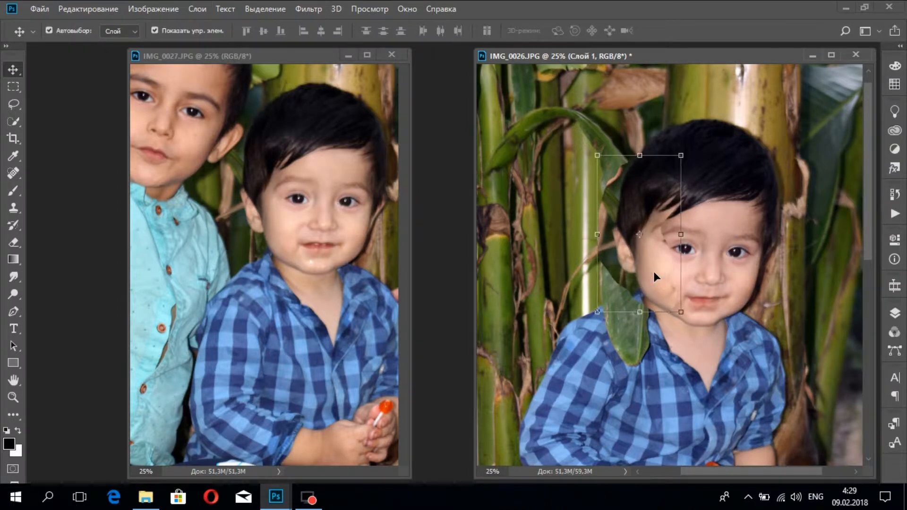
click(729, 208)
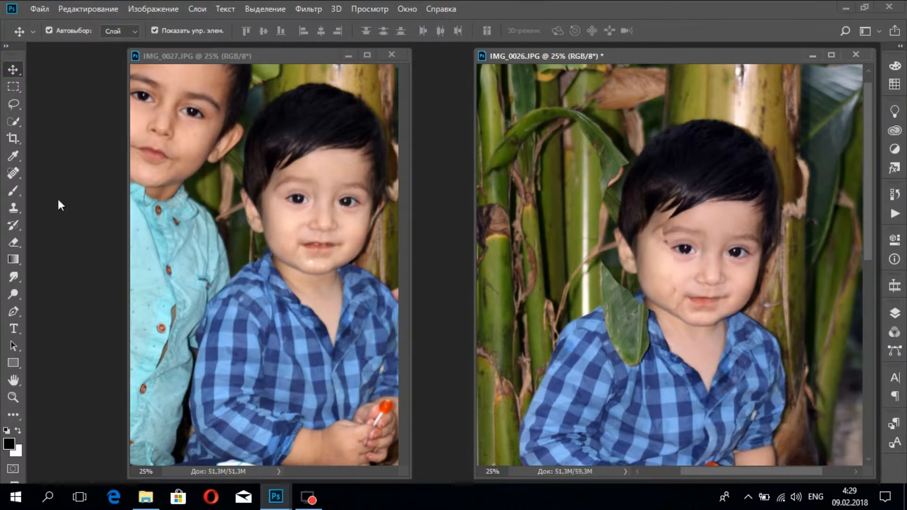
Erase the pasted background around the hair and ear on the head piece's layer, uncovering the original leaf
click(12, 242)
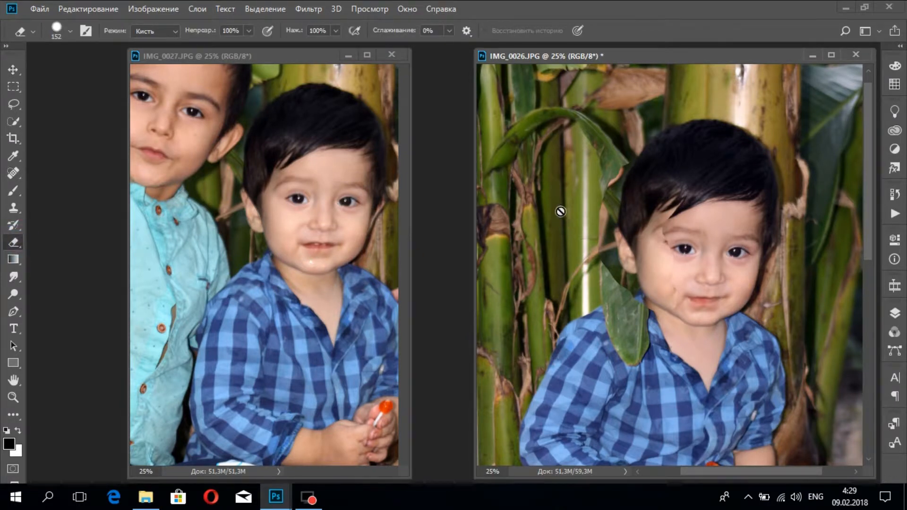
click(13, 70)
click(659, 191)
click(12, 242)
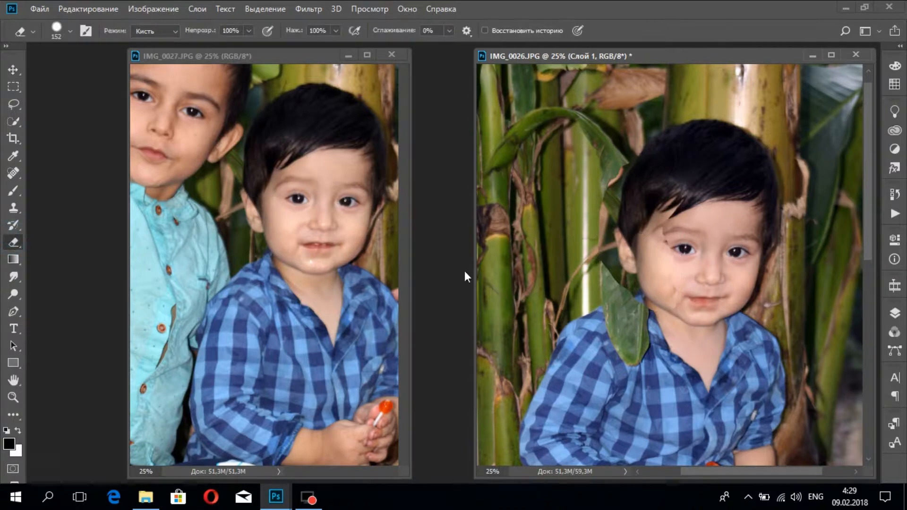
right_click(618, 155)
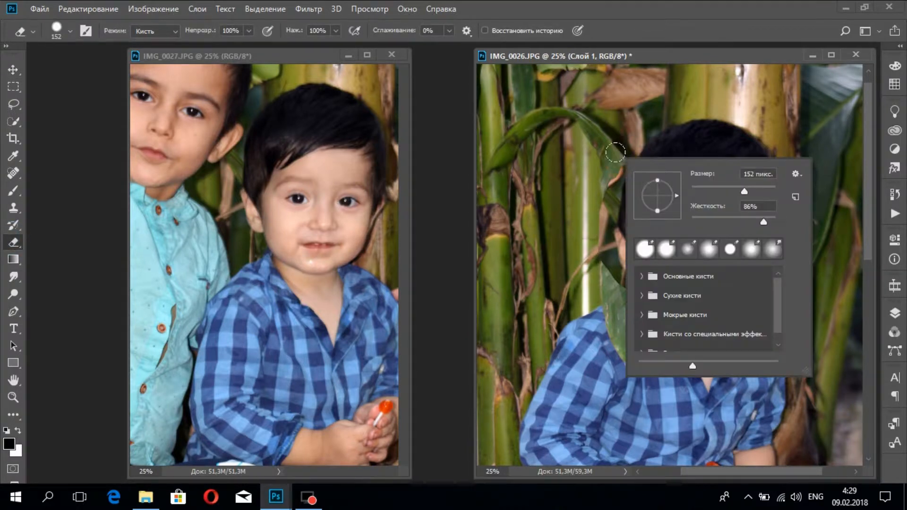
click(604, 150)
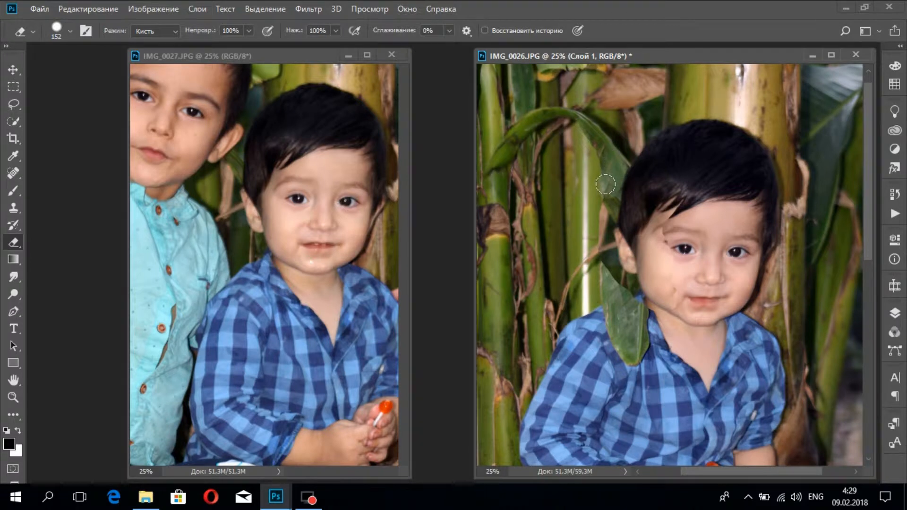
click(606, 206)
mouse_move(604, 216)
mouse_down()
mouse_move(606, 267)
mouse_move(645, 315)
mouse_up()
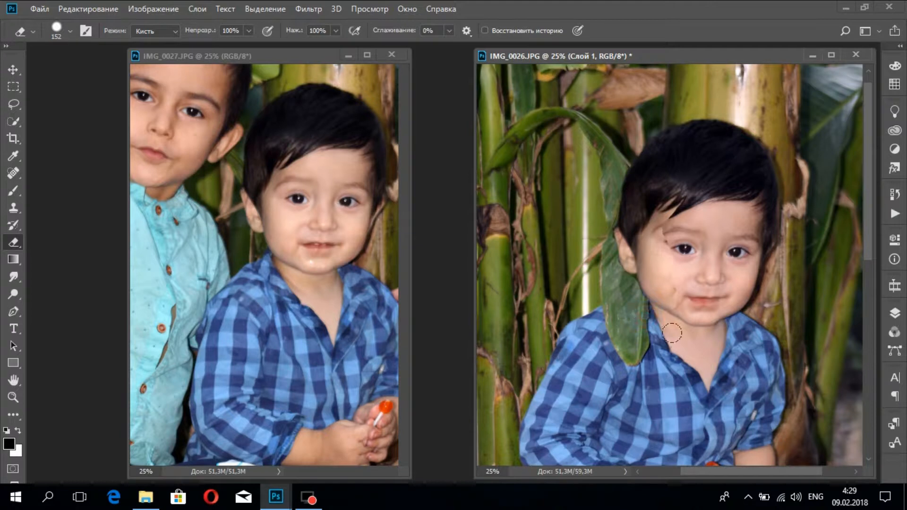
Lower the hardness of the eraser brush to give it a softer edge
right_click(690, 252)
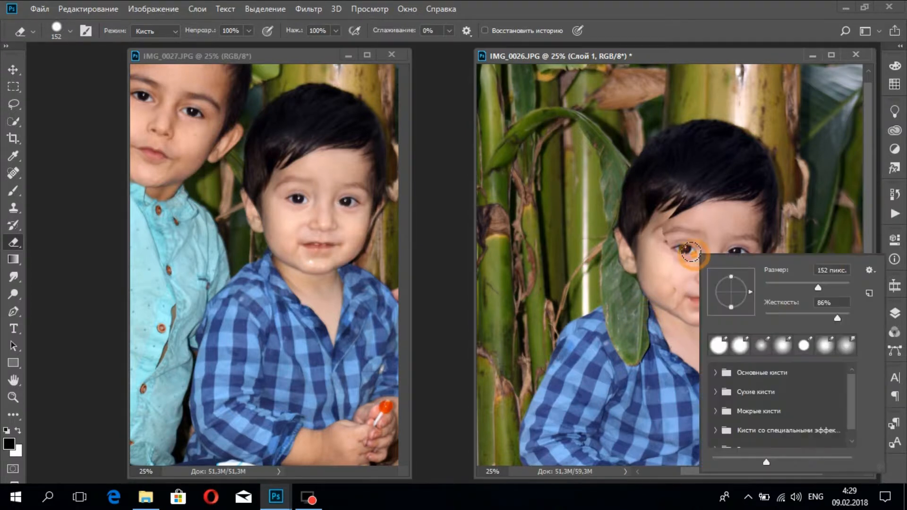
drag(774, 313, 769, 314)
click(669, 203)
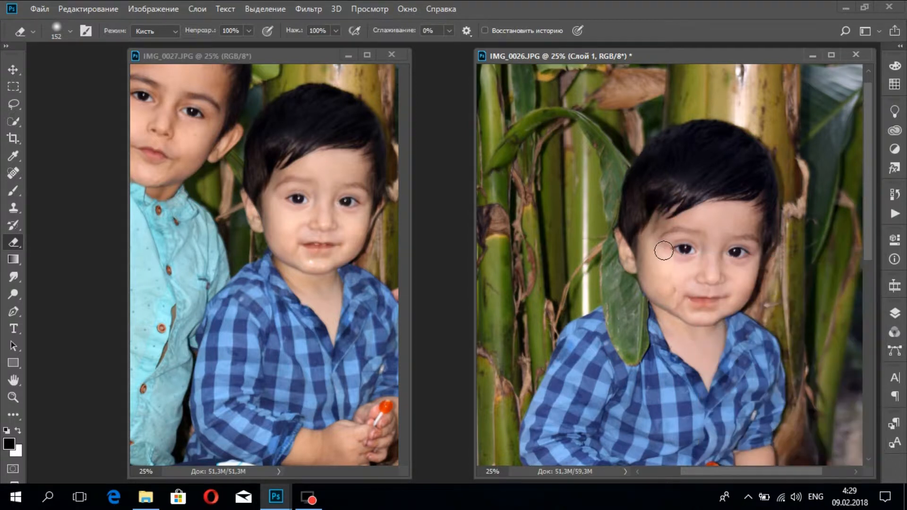
Try to erase the seams on the toddler's cheek and above the eye with the soft eraser, and undo the strokes
mouse_move(676, 288)
mouse_down()
mouse_move(686, 313)
mouse_move(676, 311)
mouse_up()
click(660, 235)
drag(660, 235, 684, 217)
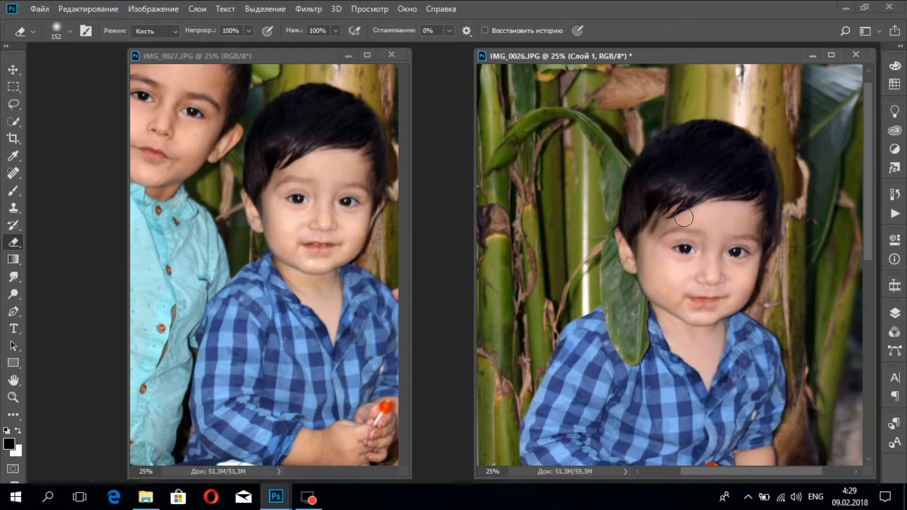
key(ctrl+alt+z)
key(ctrl+alt+z)
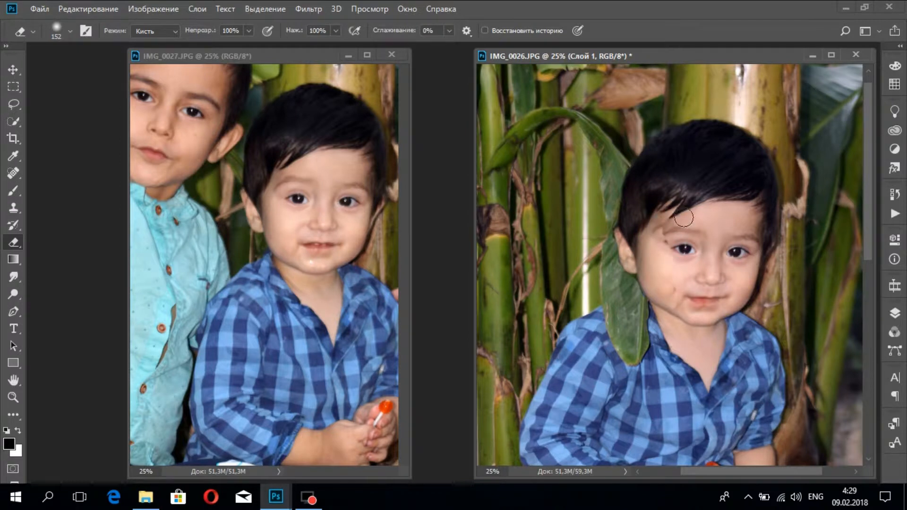
Erase the seams above the toddler's eye and on his cheek with the soft eraser
click(681, 207)
drag(664, 231, 676, 314)
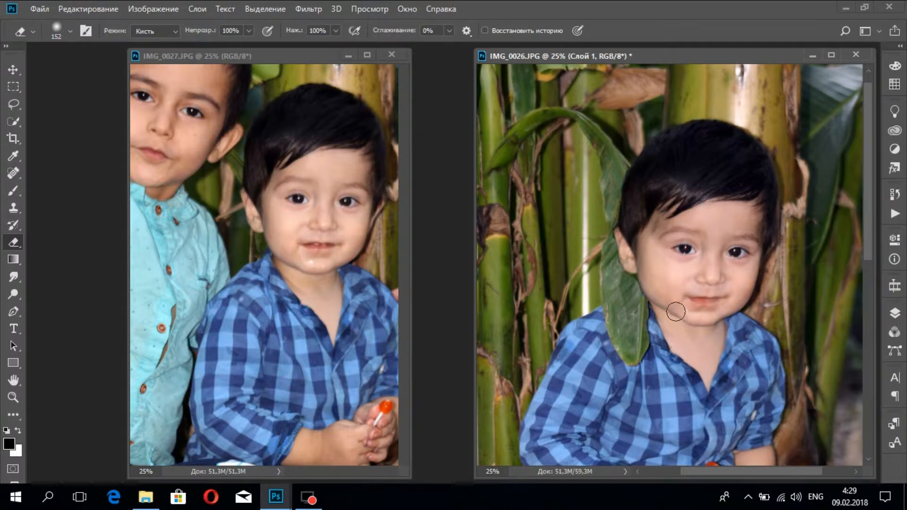
Try to erase the edge of the head piece around the hair above the ear, and undo the strokes
mouse_move(642, 214)
mouse_down()
mouse_move(650, 221)
mouse_move(640, 219)
mouse_move(638, 237)
mouse_up()
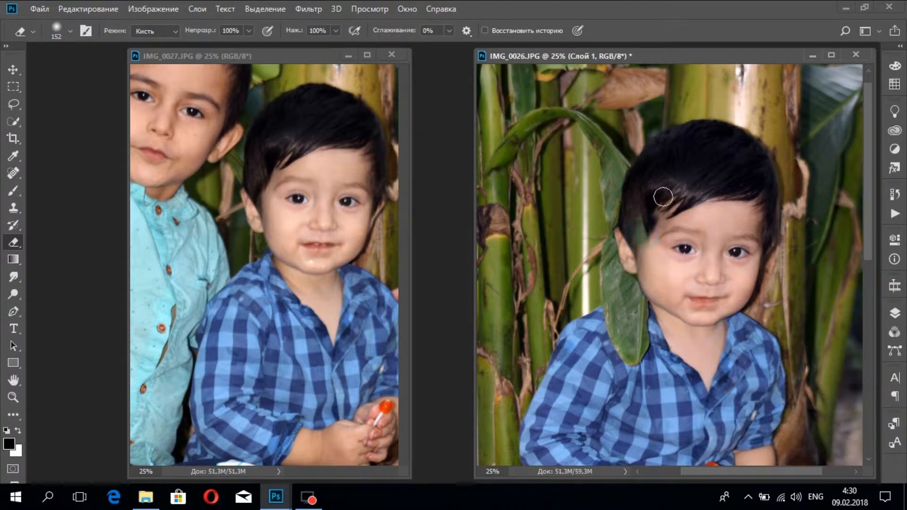
key(ctrl+alt+z)
key(ctrl+alt+z)
key(ctrl+alt+z)
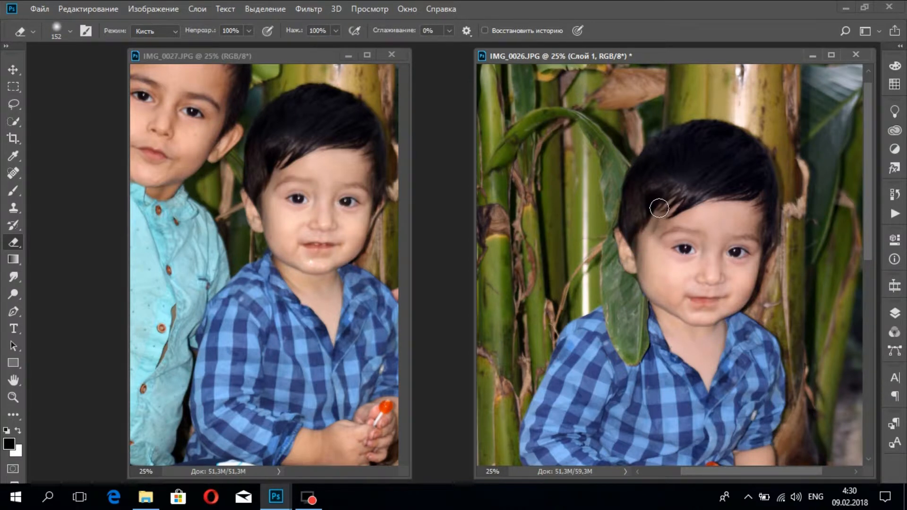
Rotate the head piece by 1.69° and nudge it to the right to match the face, and apply the transformation
click(12, 69)
mouse_move(697, 196)
mouse_down()
mouse_move(690, 193)
mouse_move(696, 197)
mouse_up()
key(Right)
key(Right)
key(Right)
key(Right)
key(Right)
key(Right)
key(Right)
key(Right)
key(Right)
key(Right)
key(Right)
key(Right)
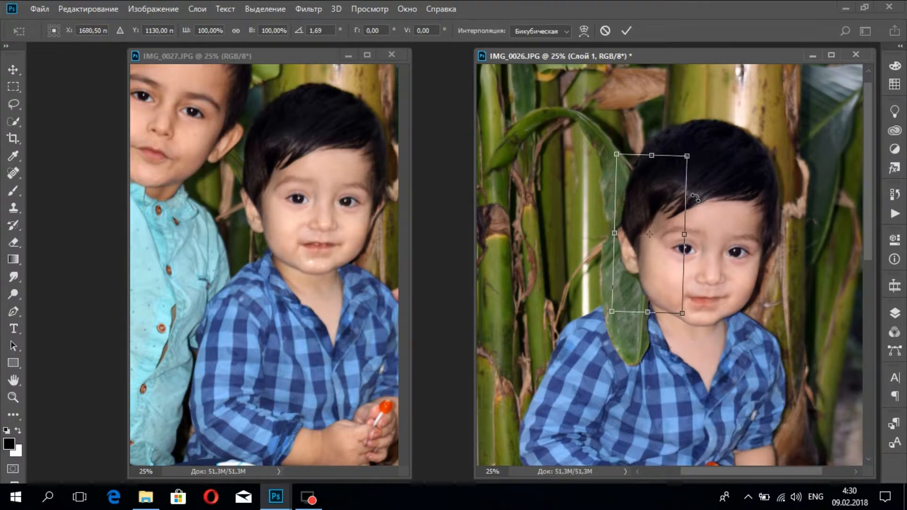
key(Return)
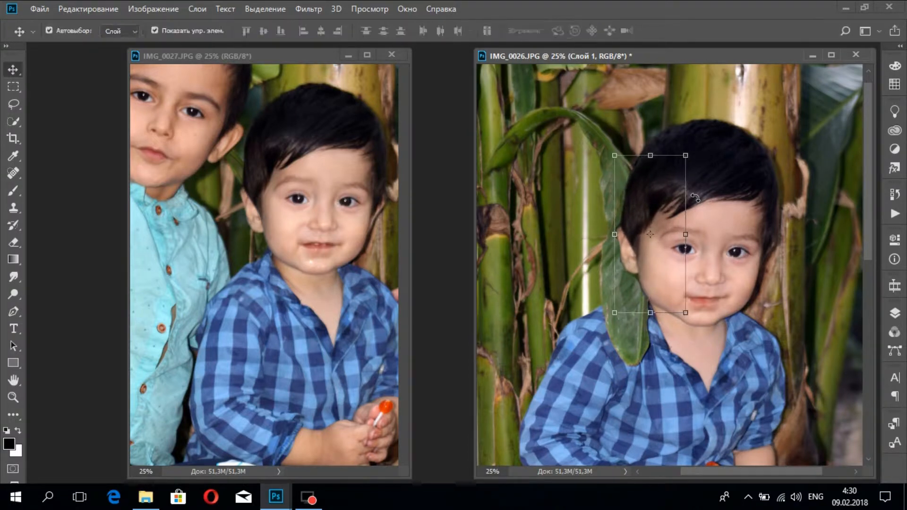
Erase the upper edge of the head piece in the hair to blend it in
click(735, 213)
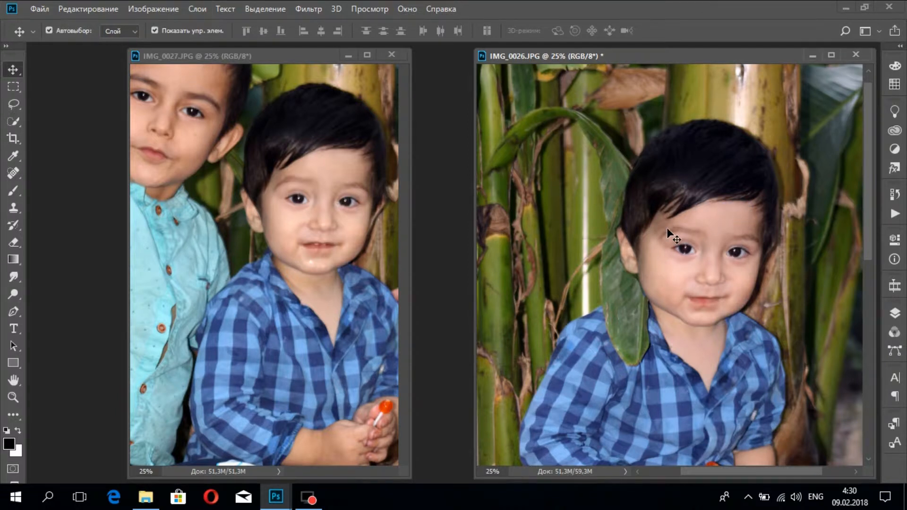
click(635, 198)
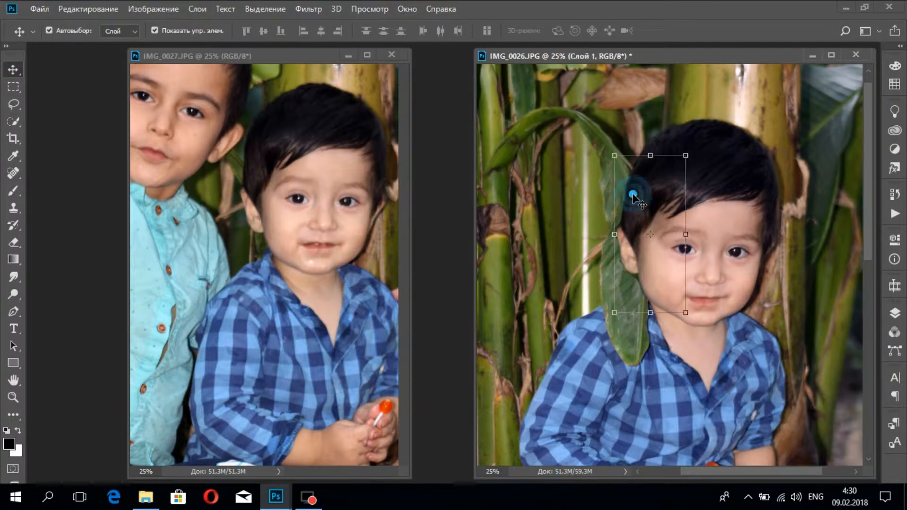
click(13, 242)
mouse_move(628, 162)
mouse_down()
mouse_move(650, 154)
mouse_move(674, 183)
mouse_move(685, 168)
mouse_move(698, 180)
mouse_move(692, 163)
mouse_up()
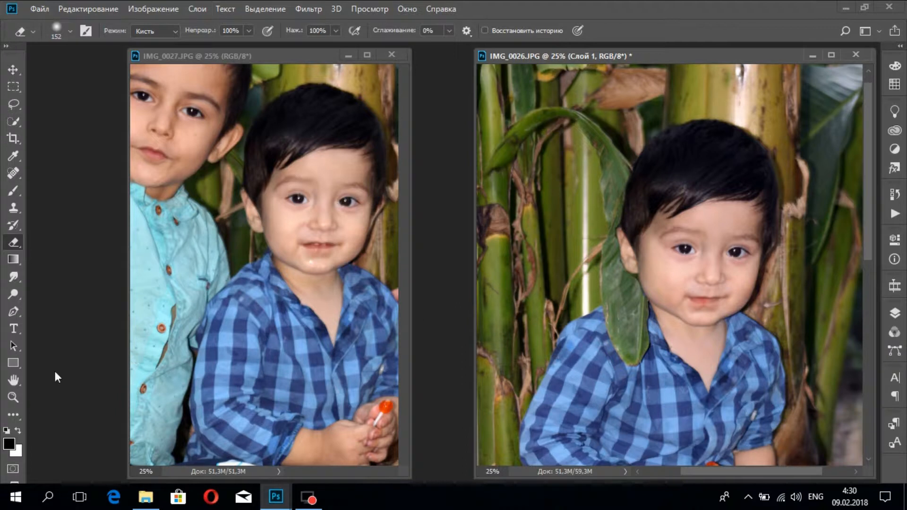
Set the eraser brush to a size of 40 px and 90% hardness for detailed work around the ear
click(13, 397)
click(636, 245)
click(639, 245)
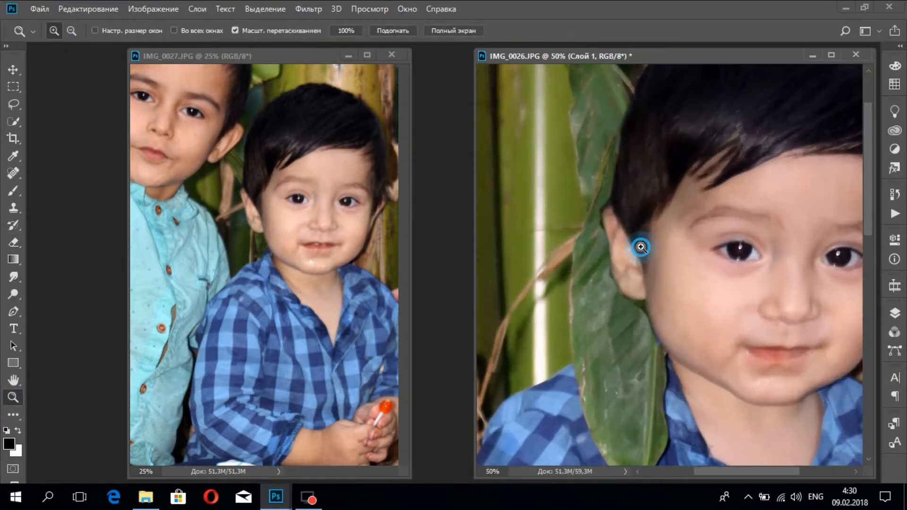
click(592, 247)
click(14, 242)
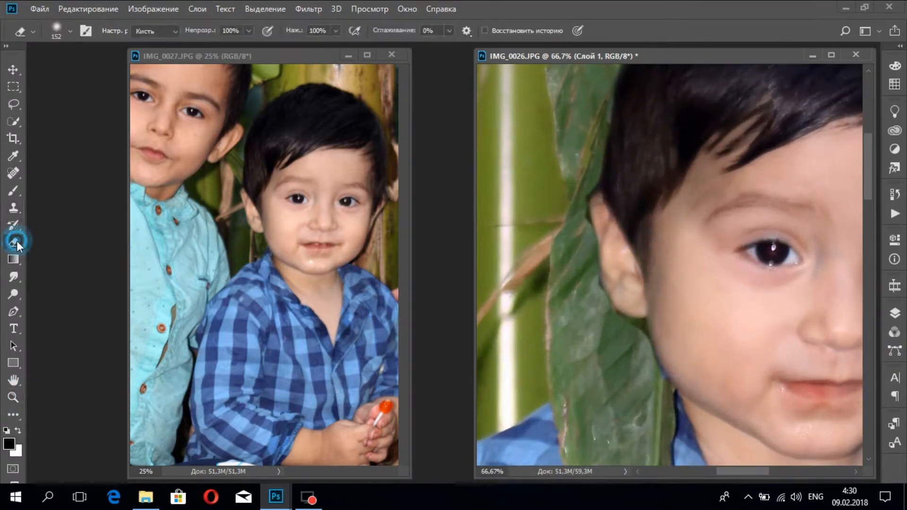
right_click(748, 292)
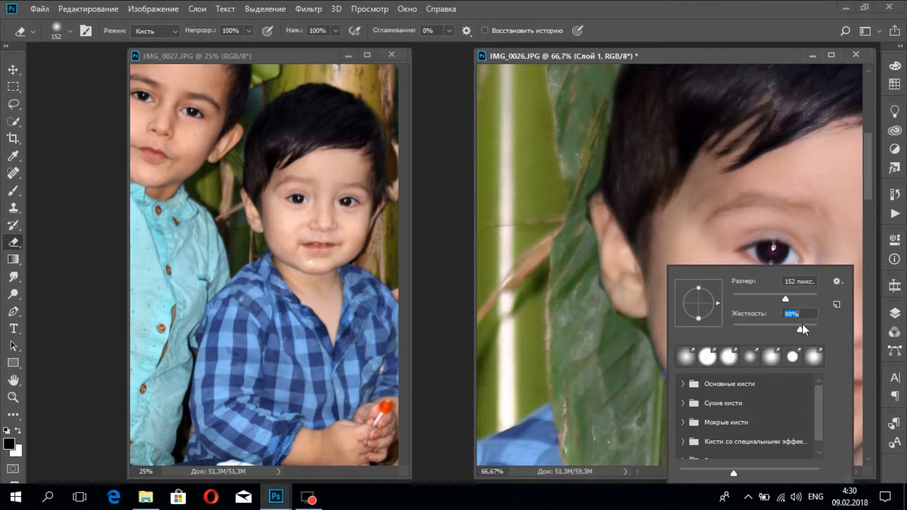
drag(806, 325, 809, 326)
click(754, 296)
click(750, 296)
Erase the leftover pasted background beside the hair just above the toddler's ear
click(592, 184)
click(592, 184)
click(582, 190)
click(582, 195)
click(584, 220)
click(592, 185)
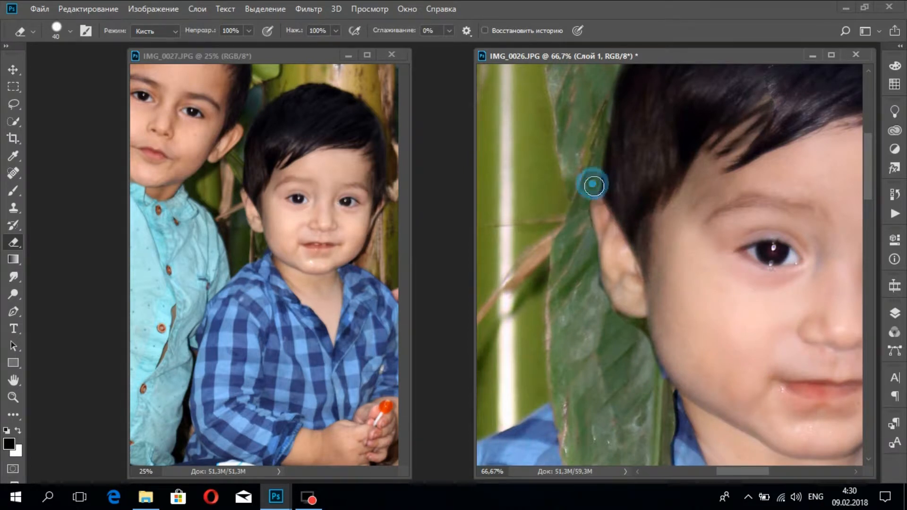
click(593, 173)
click(589, 184)
click(585, 188)
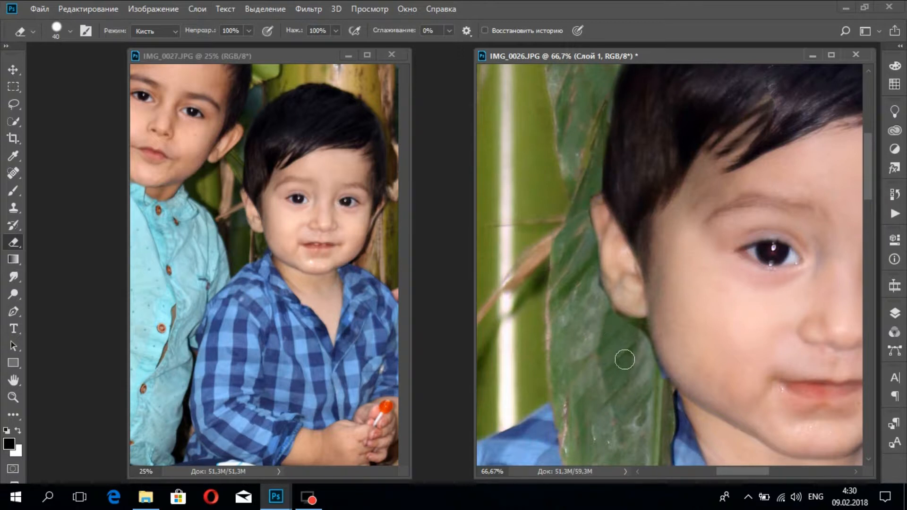
Erase the leftover pasted background below the earlobe and along the jaw
click(640, 326)
click(639, 326)
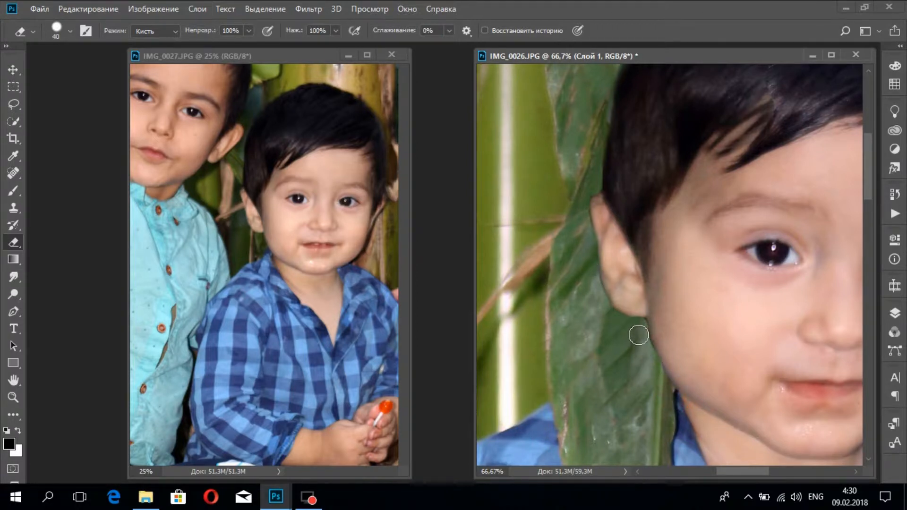
drag(648, 349, 641, 333)
Select the toddler's shirt collar and shoulder in IMG_0027 with the Lasso, and nudge the selection to the right
click(13, 398)
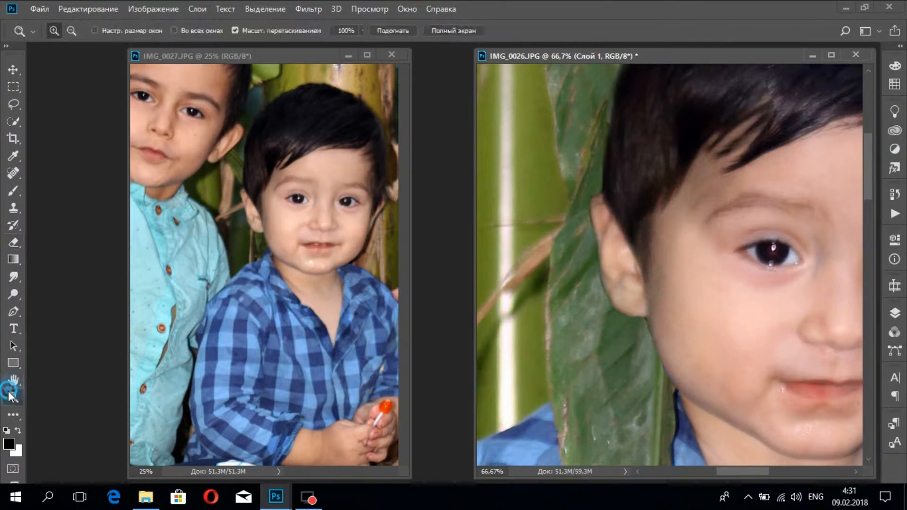
right_click(621, 225)
click(642, 235)
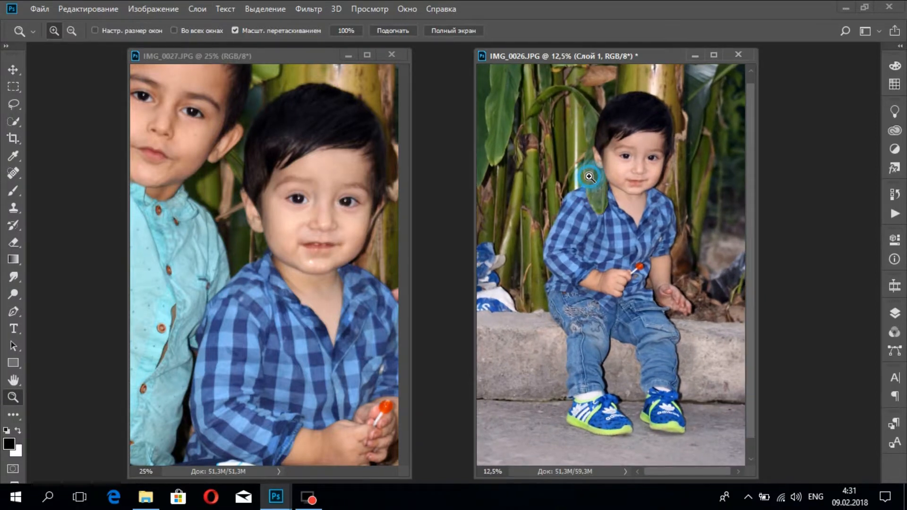
click(599, 203)
click(270, 325)
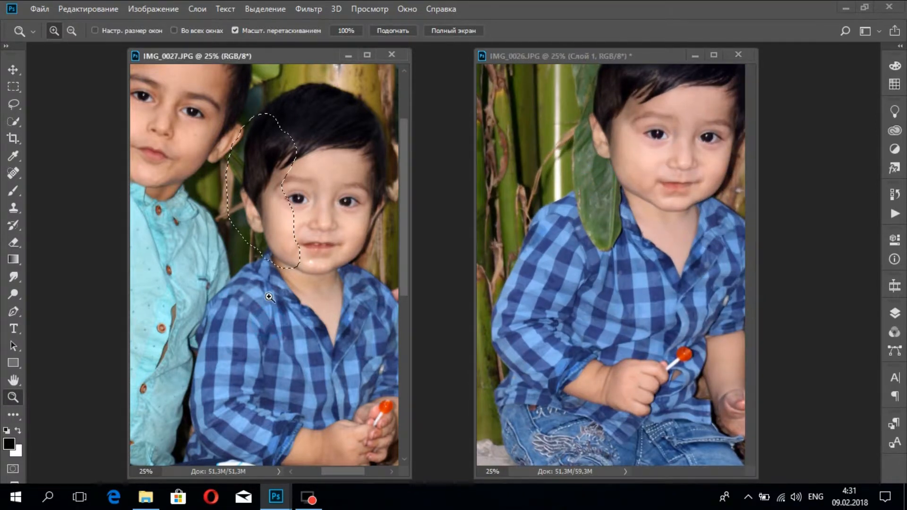
click(14, 104)
click(264, 184)
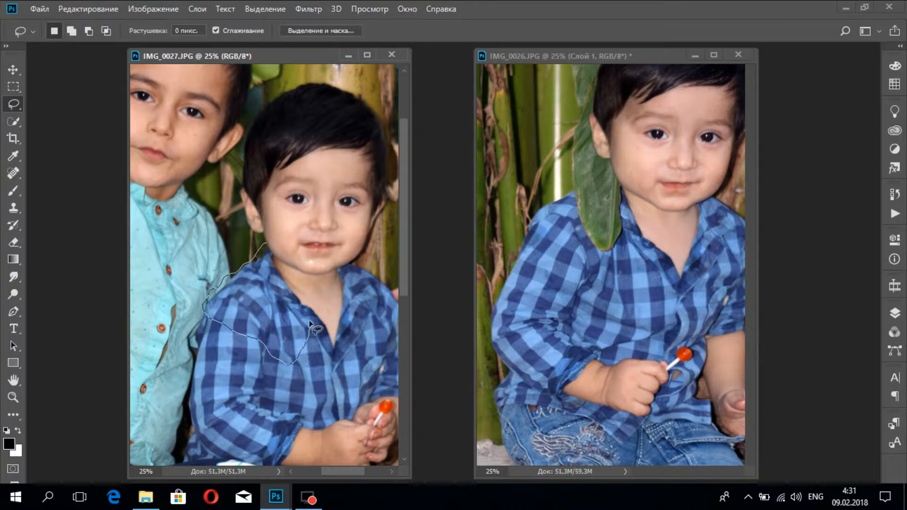
drag(288, 283, 289, 284)
key(shift+Right)
key(shift+Right)
key(shift+Right)
key(shift+Right)
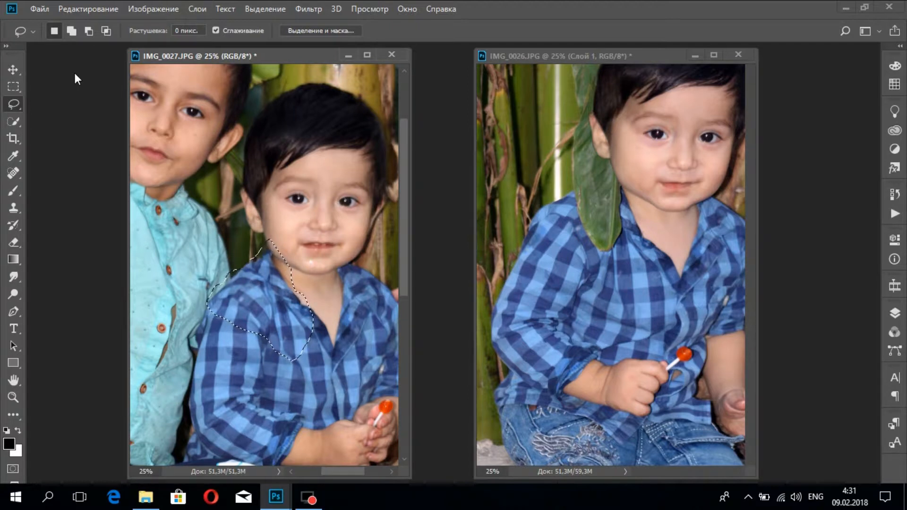
Copy the selected shirt piece into IMG_0026 over the leaf on the toddler's shoulder, and rotate it slightly
click(14, 68)
mouse_move(255, 288)
mouse_down()
mouse_move(299, 274)
mouse_move(557, 243)
mouse_move(597, 205)
mouse_move(600, 214)
mouse_move(565, 256)
mouse_move(598, 224)
mouse_move(600, 231)
mouse_move(599, 214)
mouse_move(581, 206)
mouse_up()
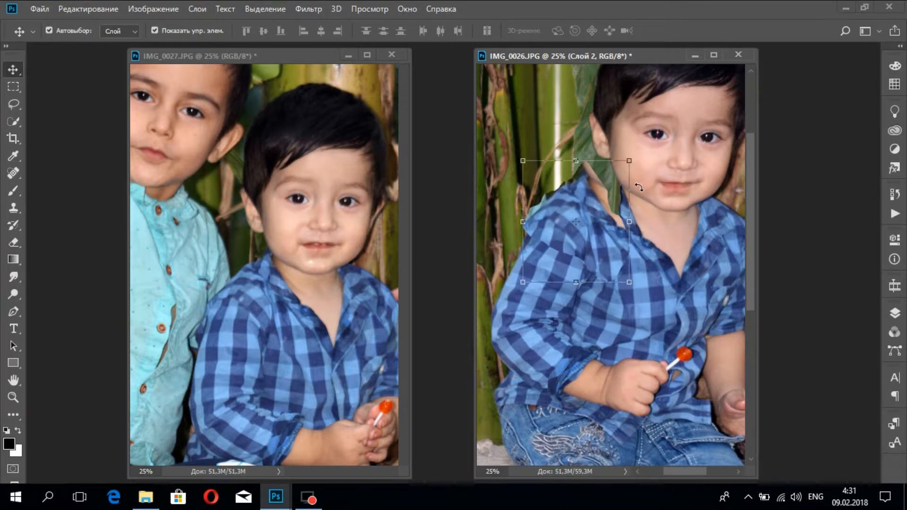
key(ctrl+t)
drag(639, 186, 641, 190)
key(Escape)
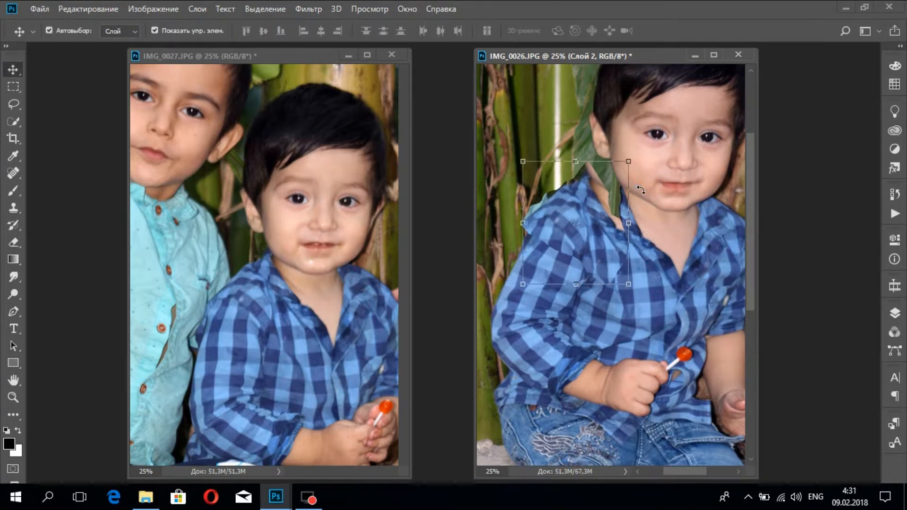
Erase the pasted skin and background around the collar and shoulder of the shirt piece with a 130 px eraser
click(16, 242)
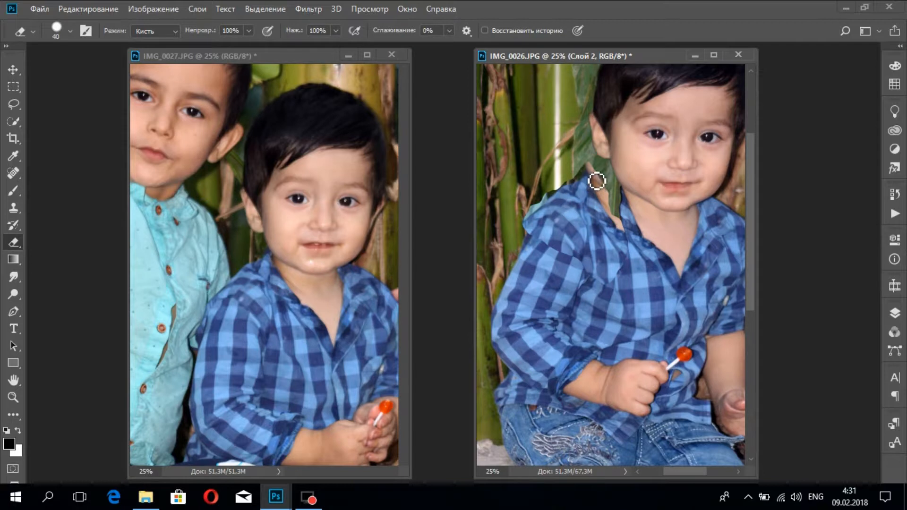
click(13, 103)
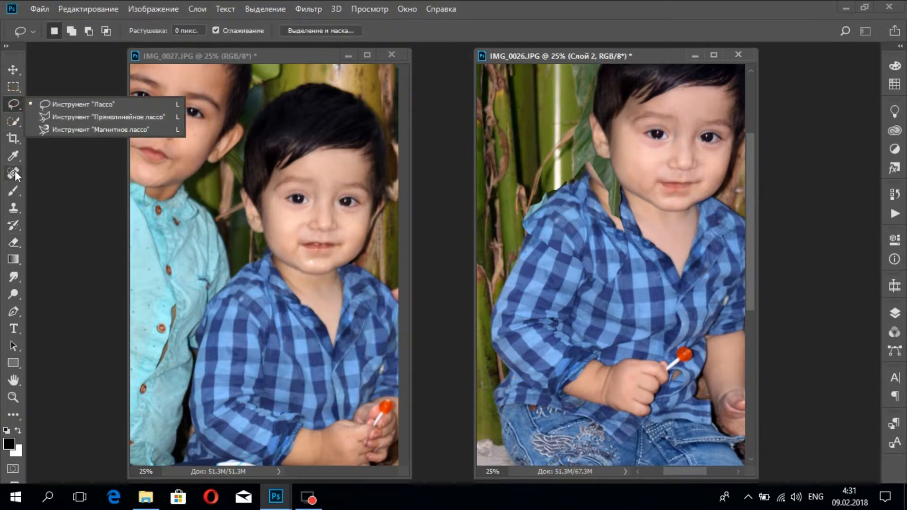
click(16, 242)
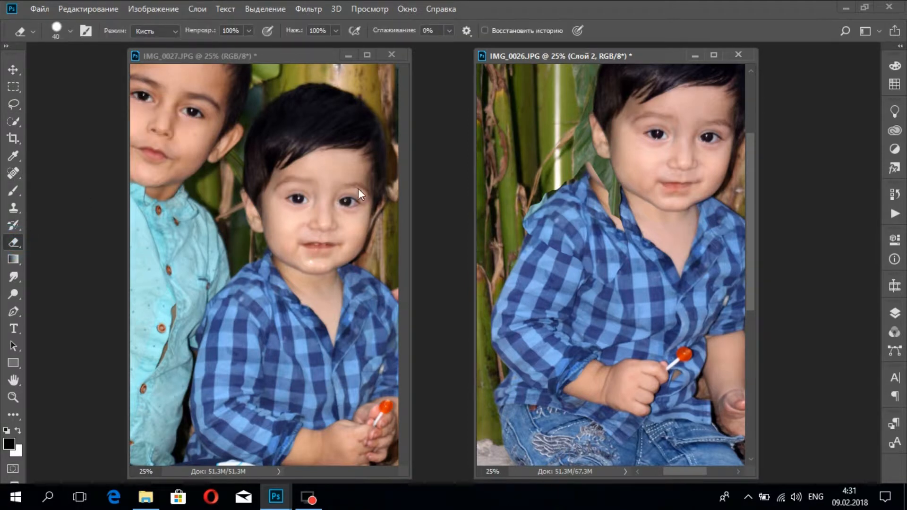
right_click(610, 169)
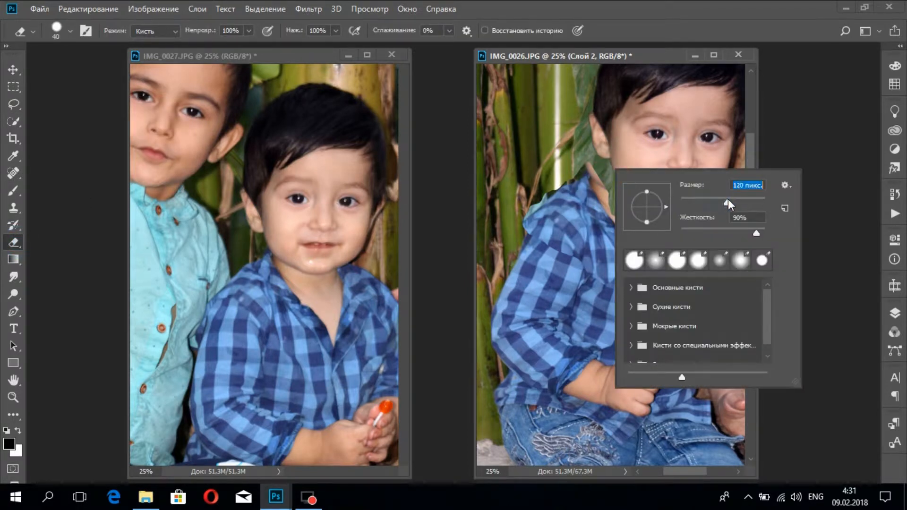
key(Return)
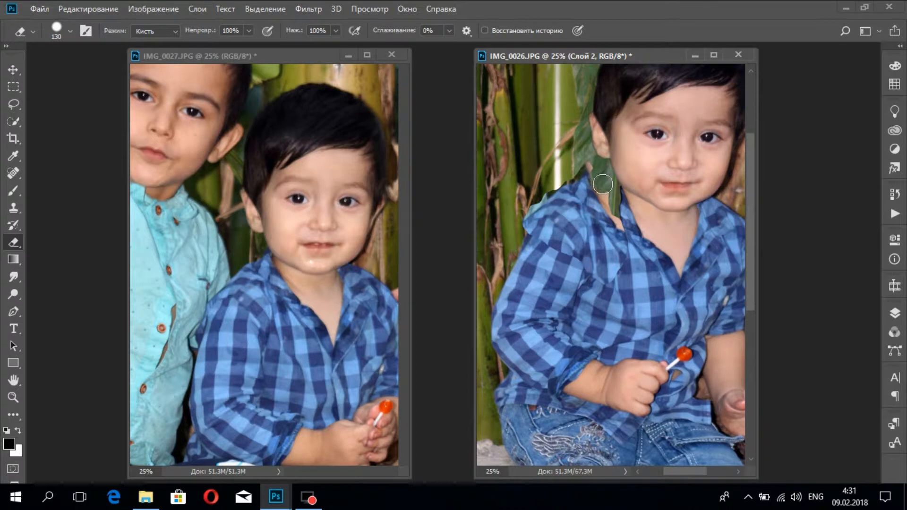
mouse_move(606, 189)
mouse_down()
mouse_move(626, 223)
mouse_move(594, 163)
mouse_move(525, 199)
mouse_up()
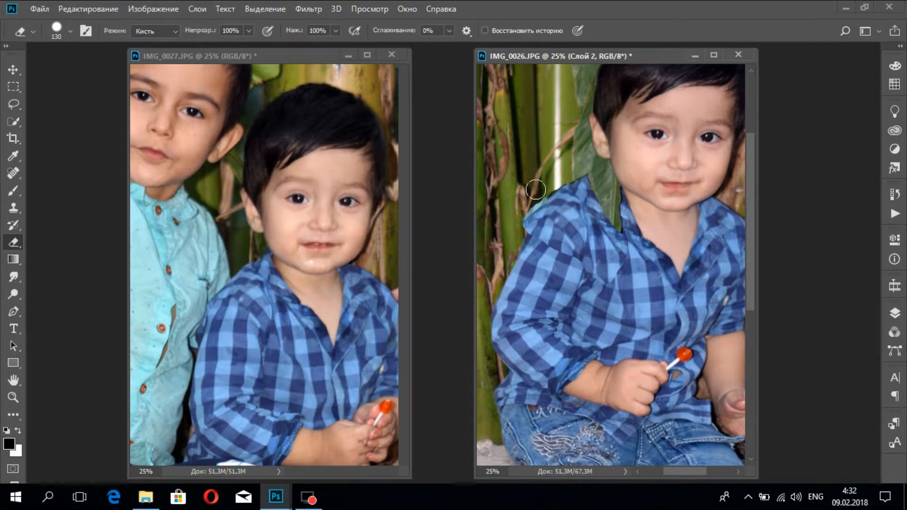
mouse_move(572, 172)
mouse_down()
mouse_move(586, 165)
mouse_move(534, 190)
mouse_up()
Move the shirt piece over the leaf, rotate and nudge it to align with the collar and shoulder, and apply the transformation
click(13, 70)
drag(576, 230, 598, 215)
key(Escape)
mouse_move(667, 192)
mouse_down()
mouse_move(608, 206)
mouse_move(671, 191)
mouse_up()
key(Right)
key(Right)
key(Right)
key(Down)
key(Return)
click(676, 207)
Move the head piece's layer Слой 1 above the shirt piece's layer Слой 2
click(895, 313)
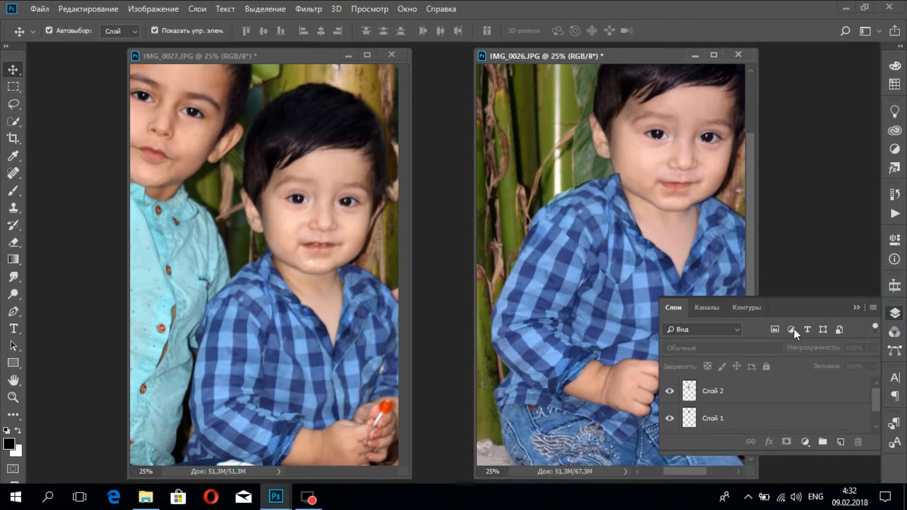
click(713, 416)
drag(714, 416, 723, 394)
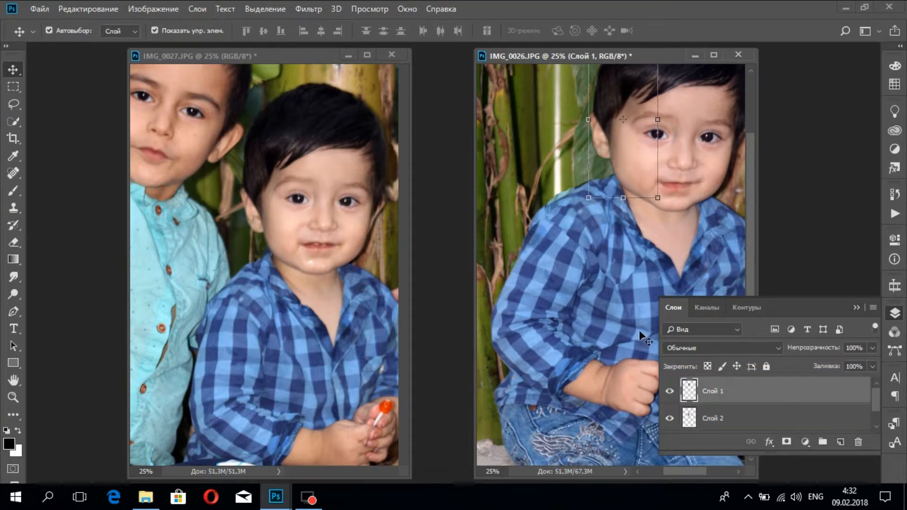
click(567, 243)
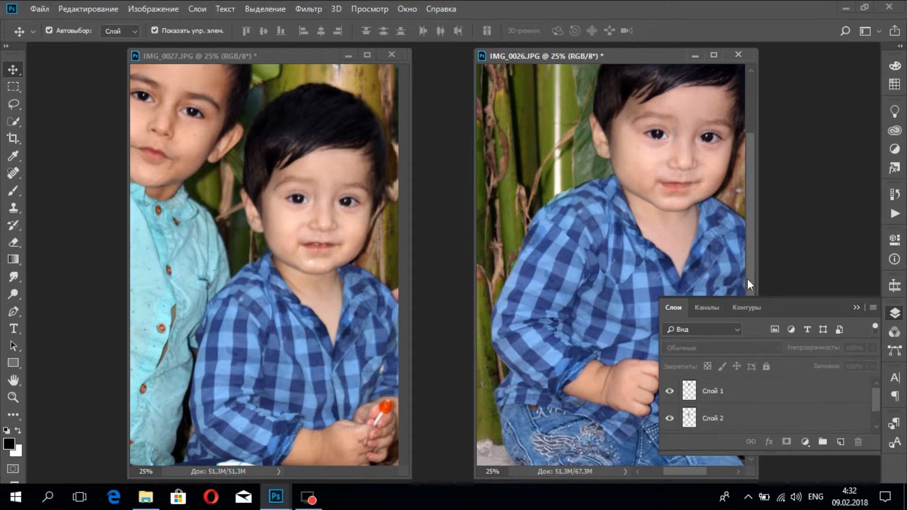
click(858, 307)
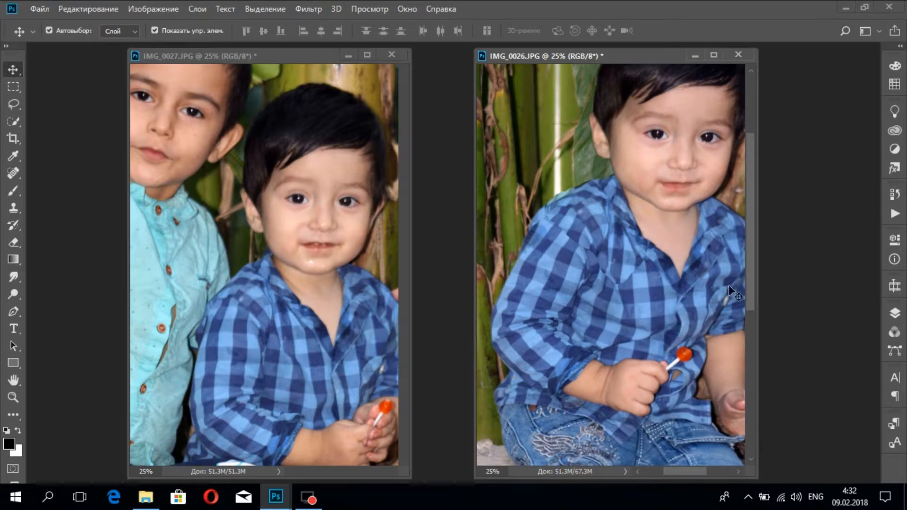
Blend the edges of the shirt piece on Слой 2 into the toddler's shirt using a soft 306 px eraser with 0% hardness
click(626, 263)
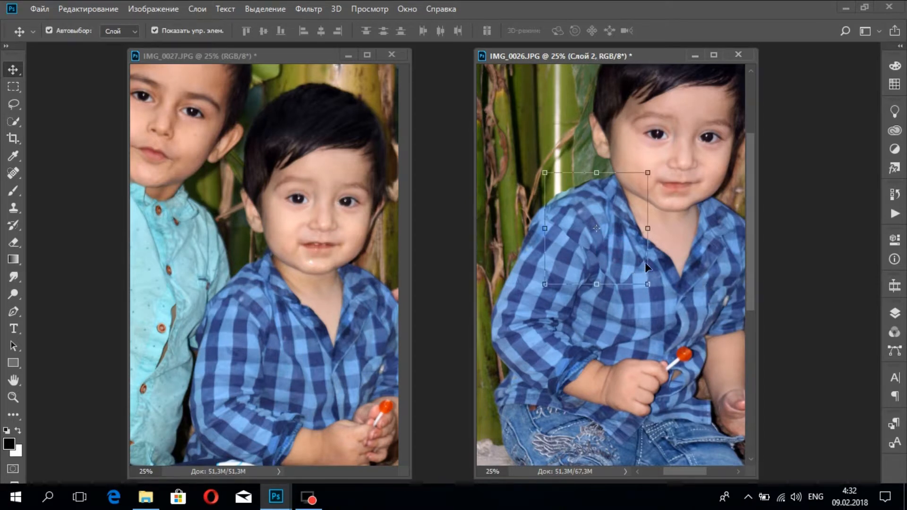
click(640, 305)
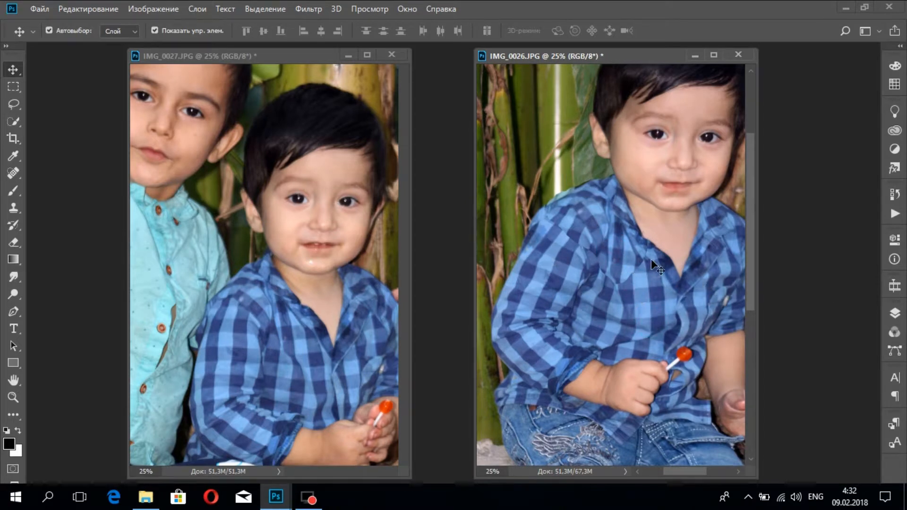
click(628, 278)
click(643, 318)
click(13, 242)
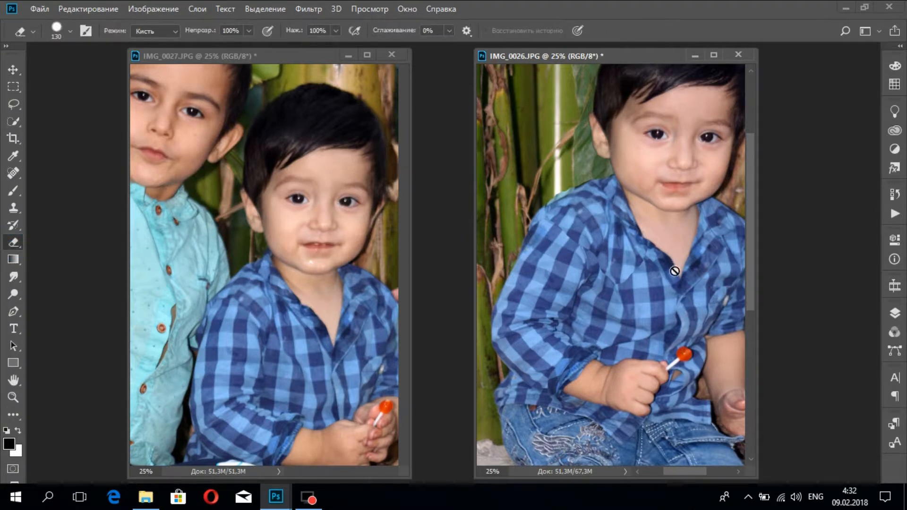
click(13, 69)
click(570, 211)
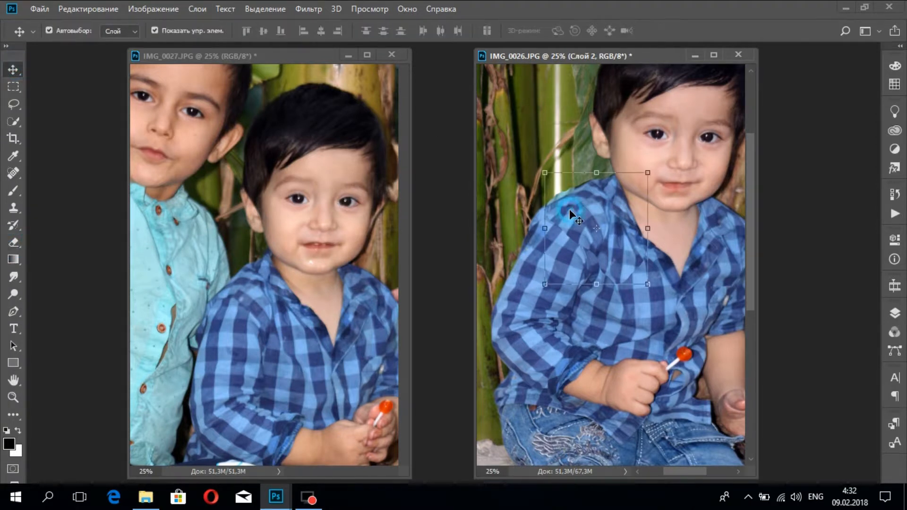
click(13, 242)
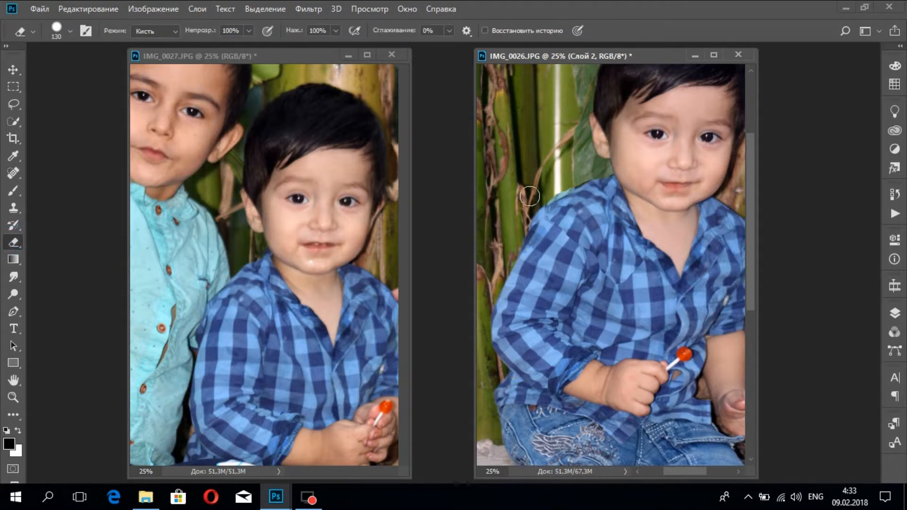
right_click(601, 215)
drag(675, 275, 671, 278)
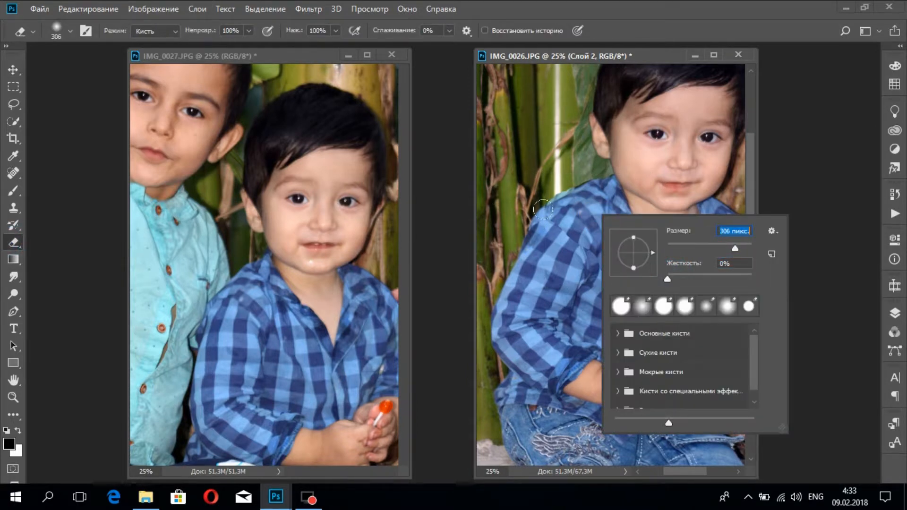
click(540, 213)
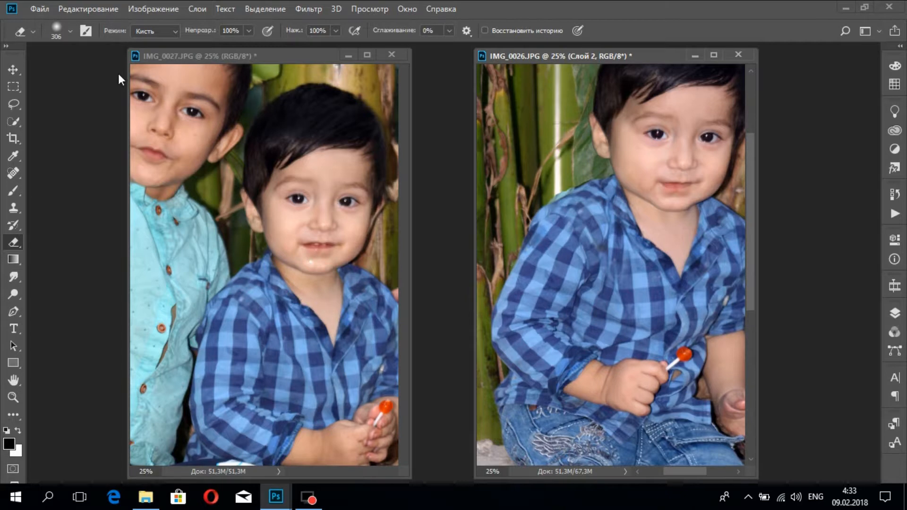
Deselect the shirt piece's layer and close the IMG_0027 document, keeping IMG_0026 open
click(13, 69)
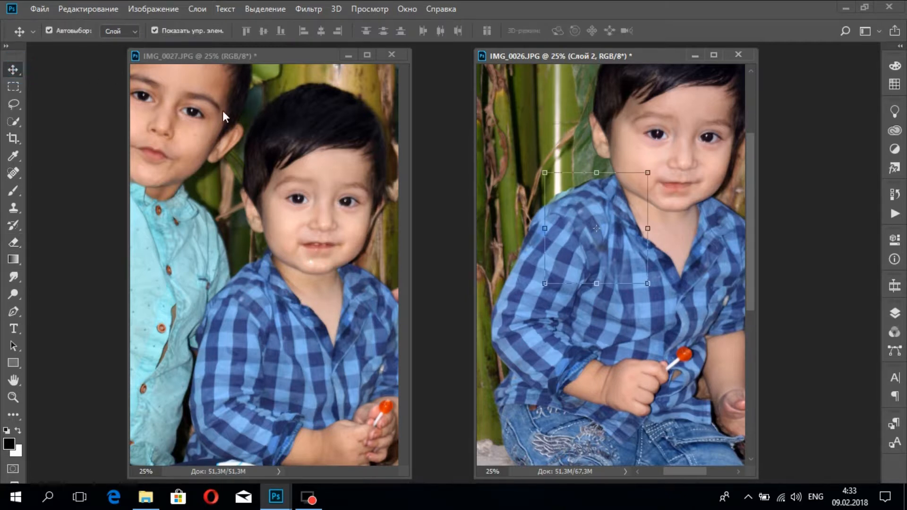
click(677, 151)
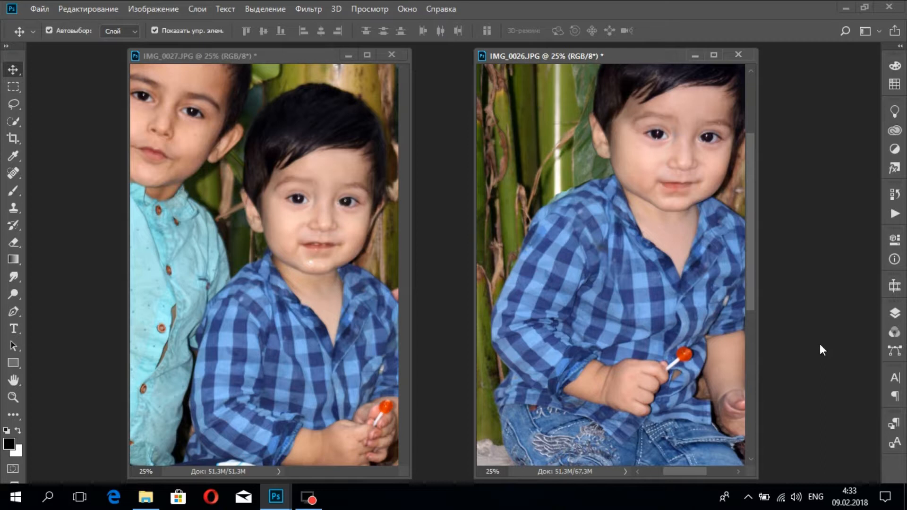
click(14, 398)
right_click(517, 228)
click(530, 235)
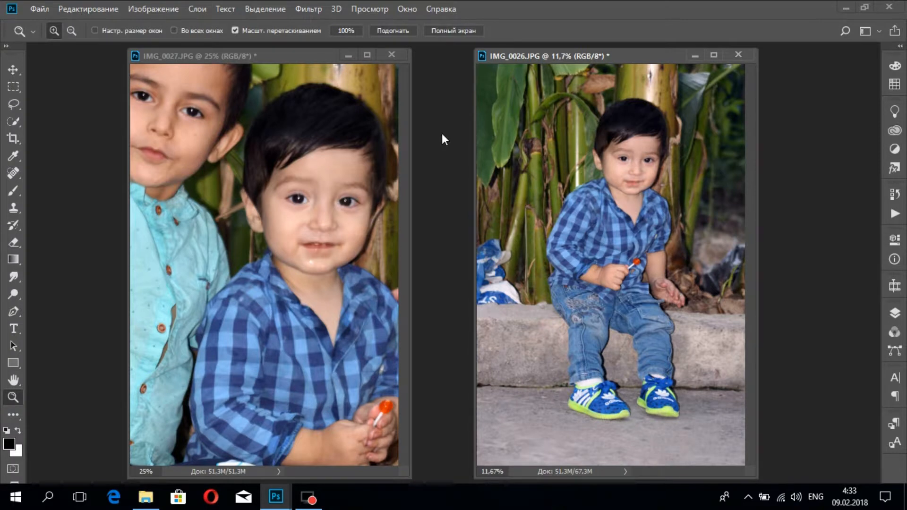
click(360, 141)
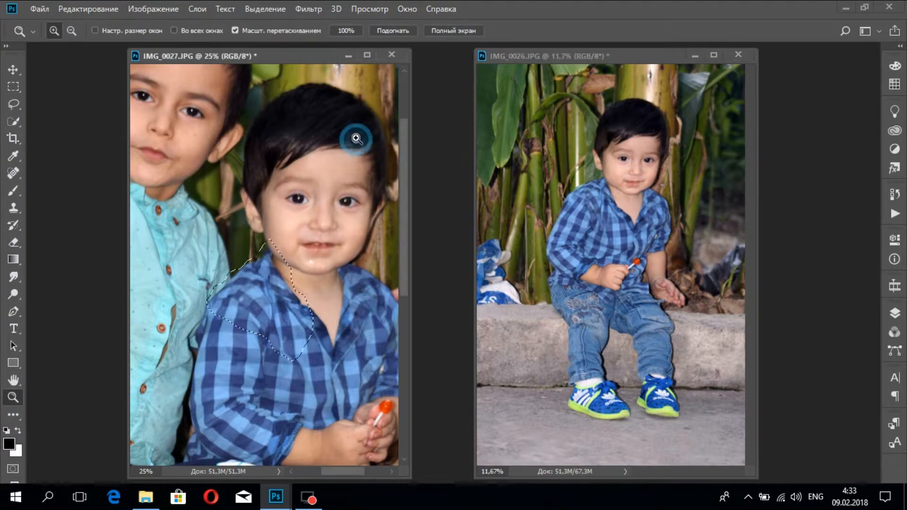
click(388, 55)
click(511, 190)
right_click(536, 193)
click(542, 199)
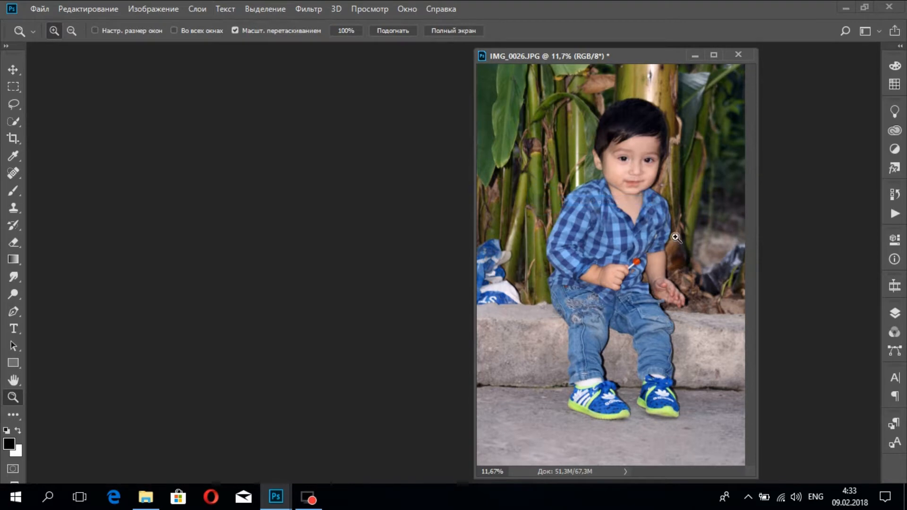
Merge Слой 1, Слой 2 and the Фон layer of IMG_0026 into a single layer
click(894, 313)
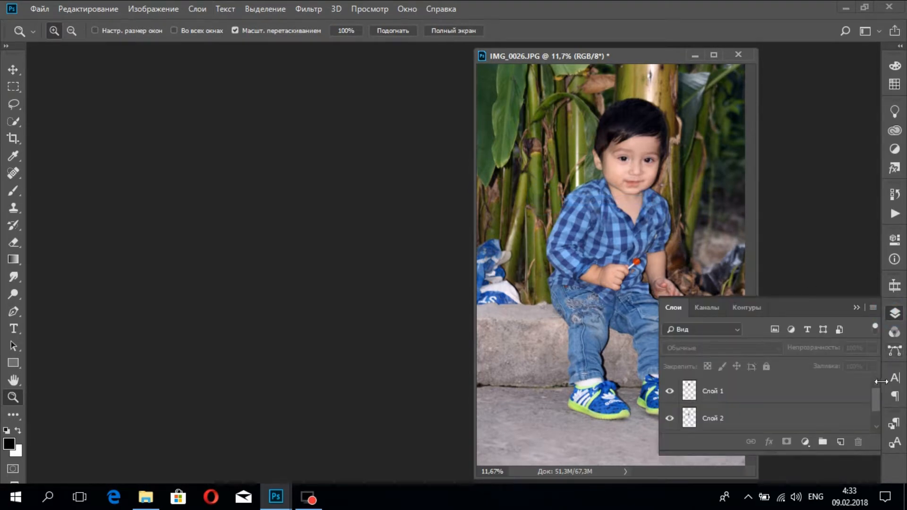
click(853, 394)
ctrl+click(831, 417)
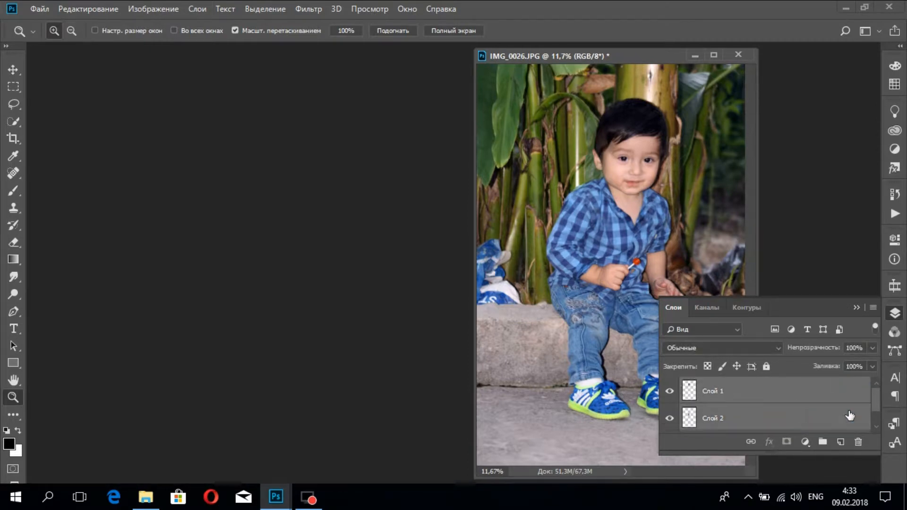
drag(878, 403, 877, 417)
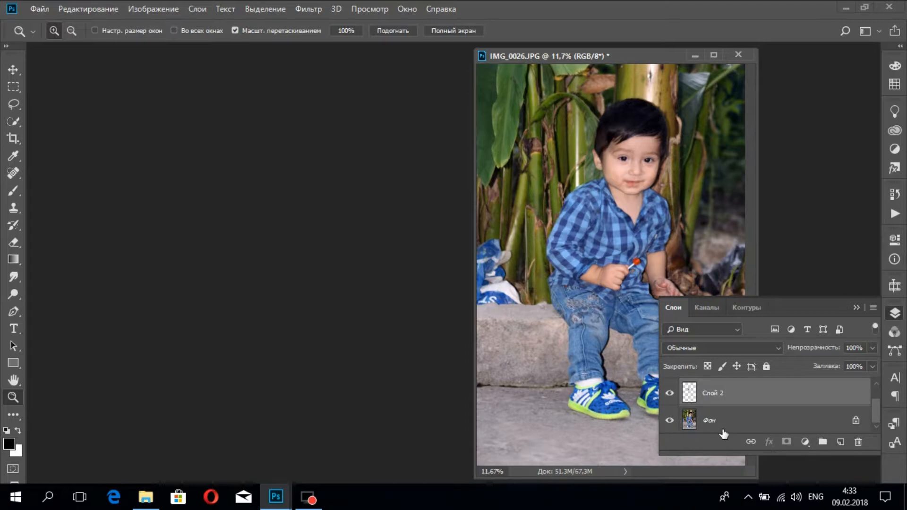
ctrl+click(723, 425)
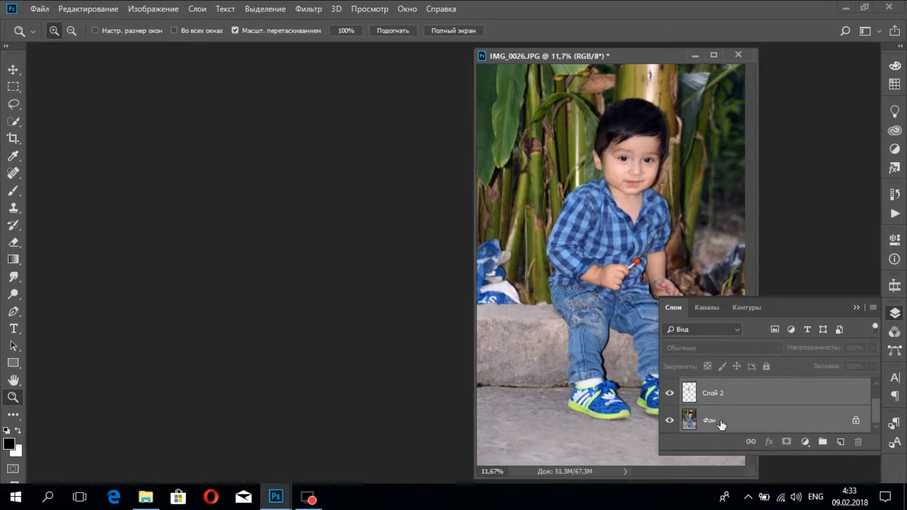
right_click(722, 423)
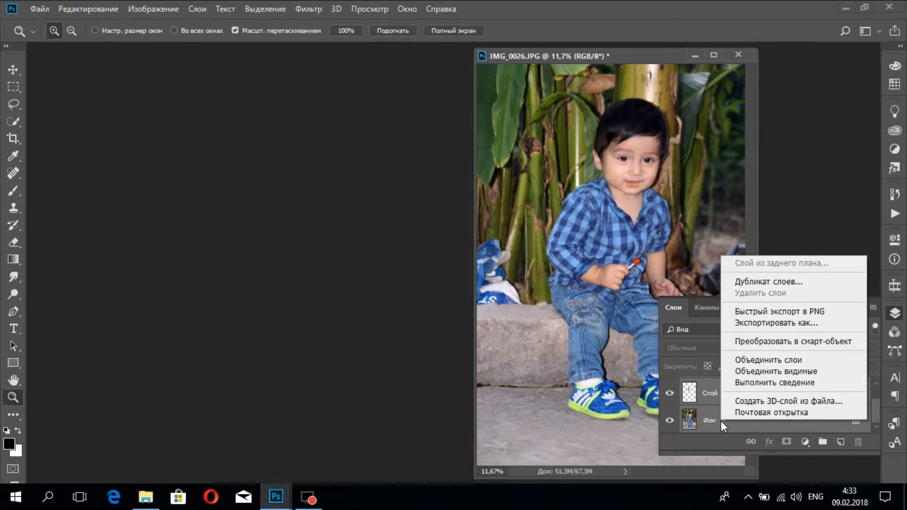
click(740, 361)
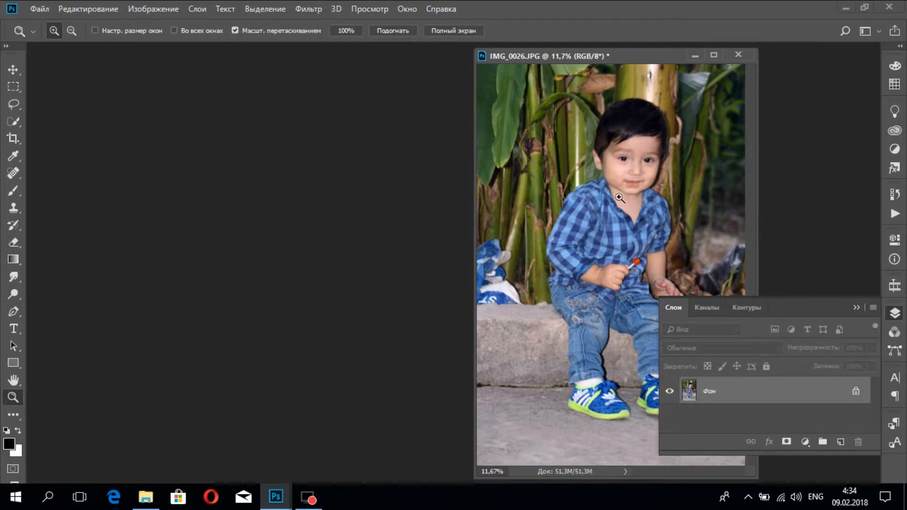
Bring the IMG_0141 photo into view beside IMG_0026, make IMG_0026 active again and collapse the layer list
mouse_move(276, 496)
click(294, 447)
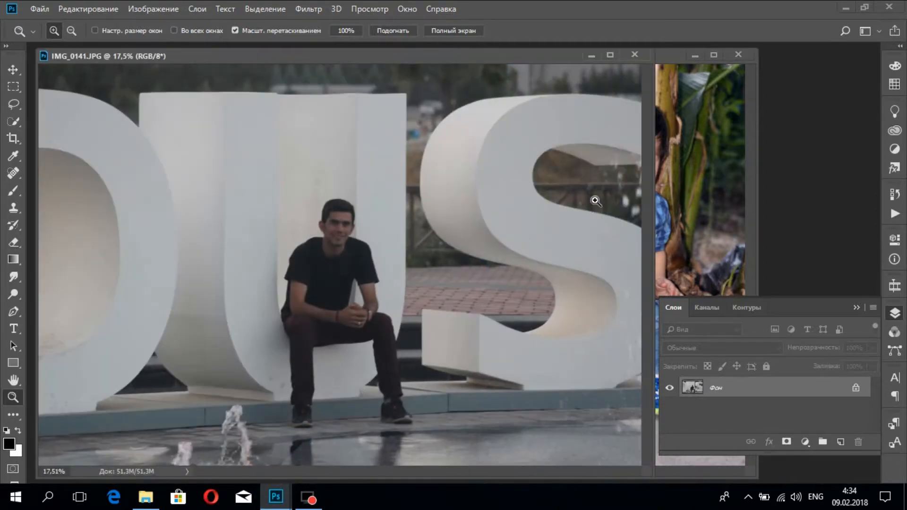
click(667, 163)
click(861, 305)
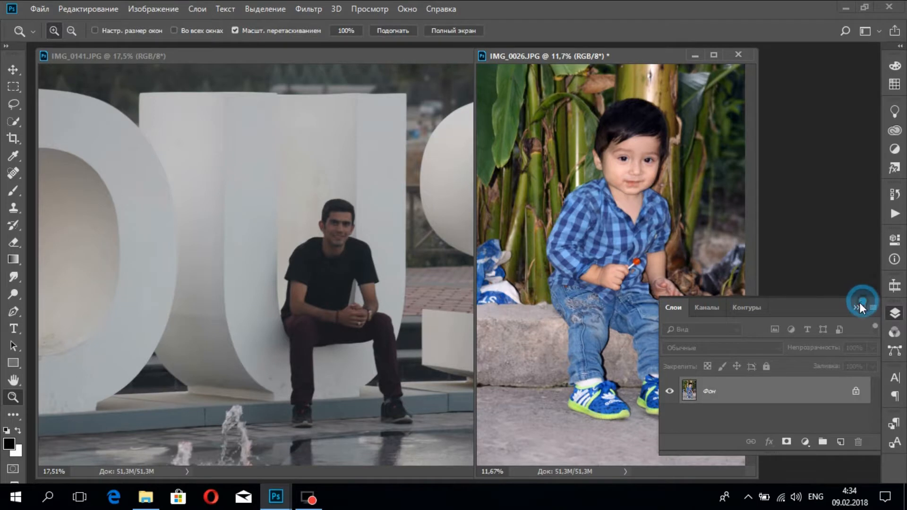
Select the whole toddler in IMG_0026, from shoes to hair, including both arms, with the 30 px Quick Selection tool
click(8, 122)
click(61, 121)
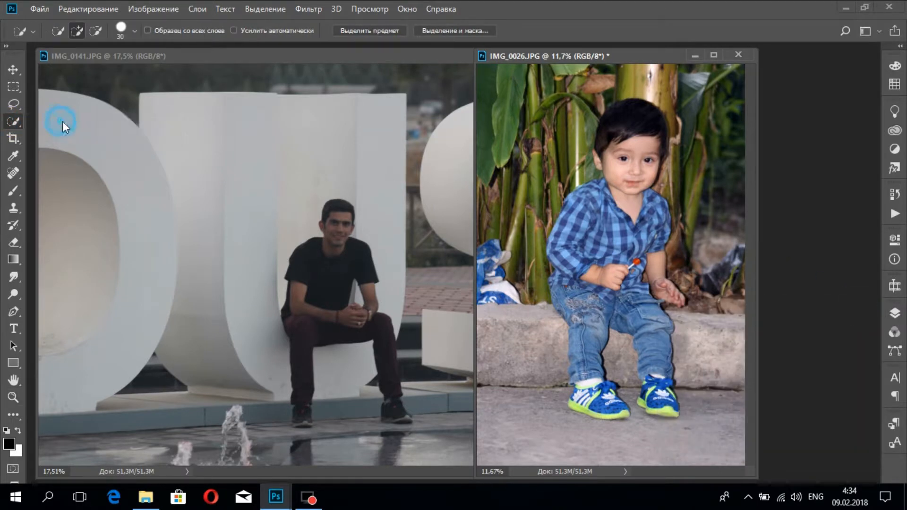
click(586, 208)
click(573, 192)
mouse_move(574, 221)
mouse_down()
mouse_move(556, 262)
mouse_move(570, 285)
mouse_move(561, 282)
mouse_move(561, 305)
mouse_move(579, 339)
mouse_move(581, 401)
mouse_move(577, 390)
mouse_move(588, 389)
mouse_move(576, 409)
mouse_move(597, 420)
mouse_move(630, 417)
mouse_move(598, 370)
mouse_move(608, 327)
mouse_move(628, 337)
mouse_move(666, 404)
mouse_move(661, 416)
mouse_move(670, 394)
mouse_move(632, 410)
mouse_up()
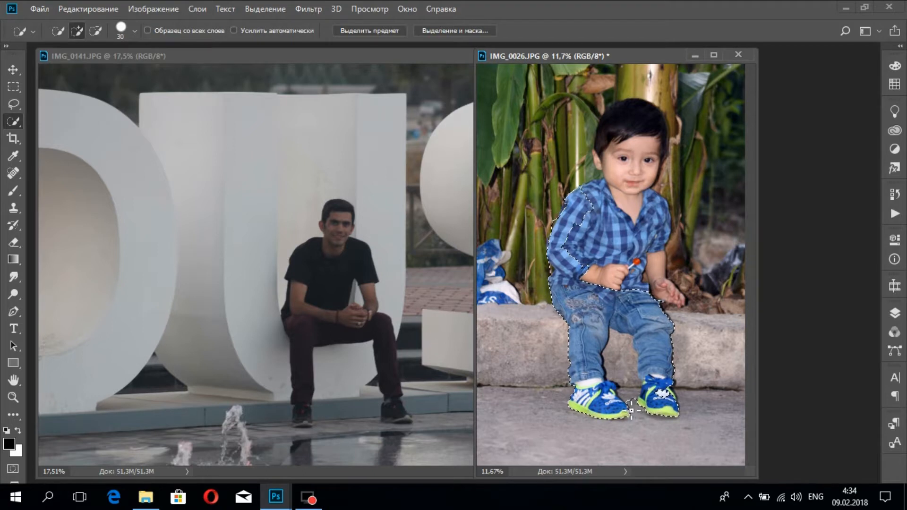
drag(654, 294, 680, 304)
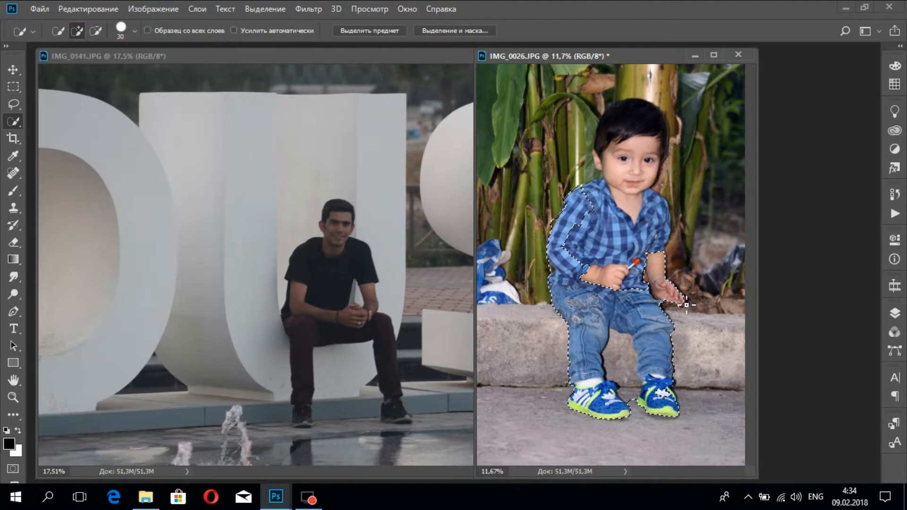
mouse_move(658, 273)
mouse_down()
mouse_move(669, 212)
mouse_move(651, 191)
mouse_move(667, 151)
mouse_move(655, 125)
mouse_up()
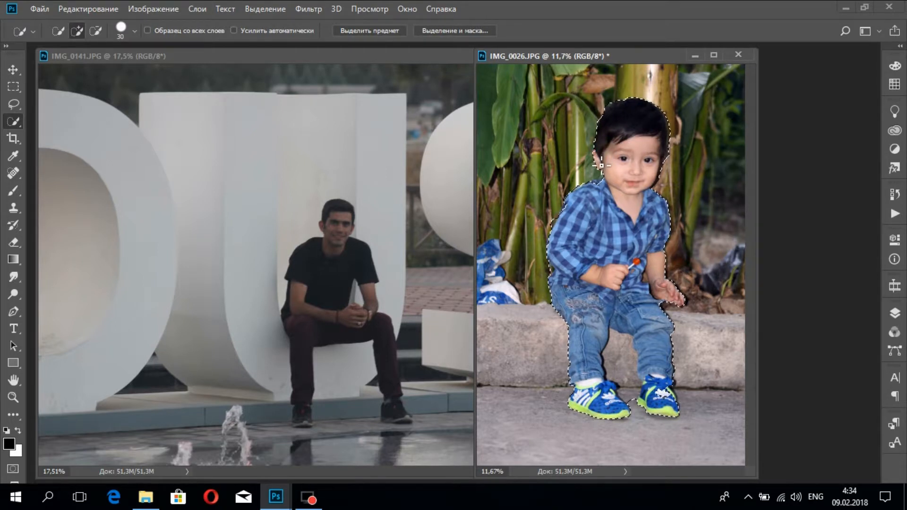
Subtract the stray background around the toddler's ear, hair and cheek from the selection with the 30 px Quick Selection tool
drag(597, 163, 598, 156)
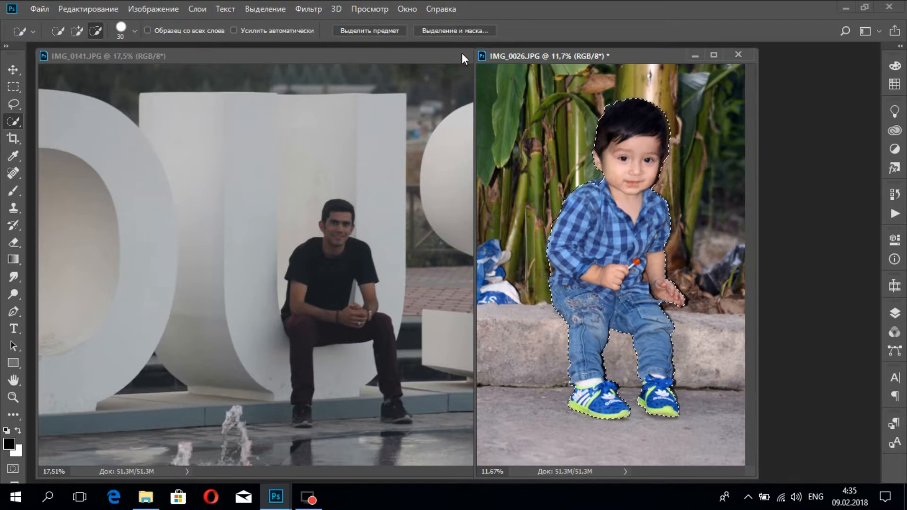
click(75, 32)
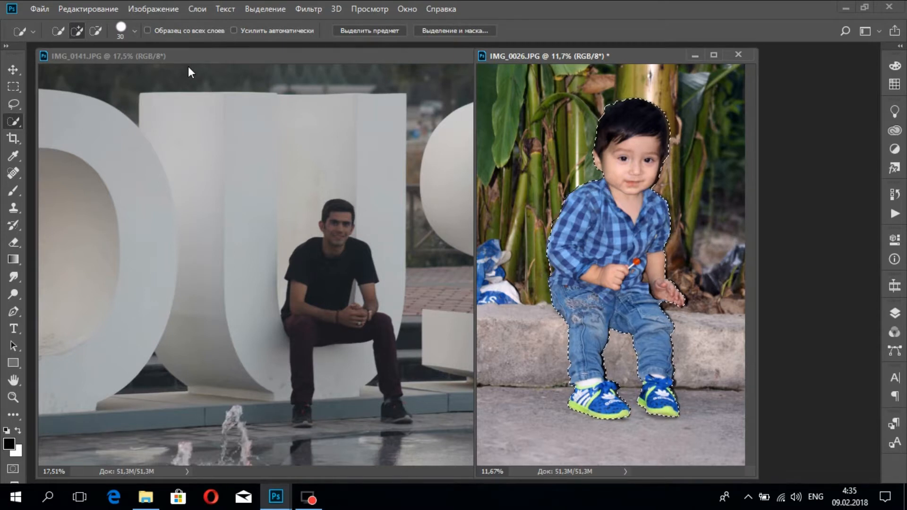
click(96, 32)
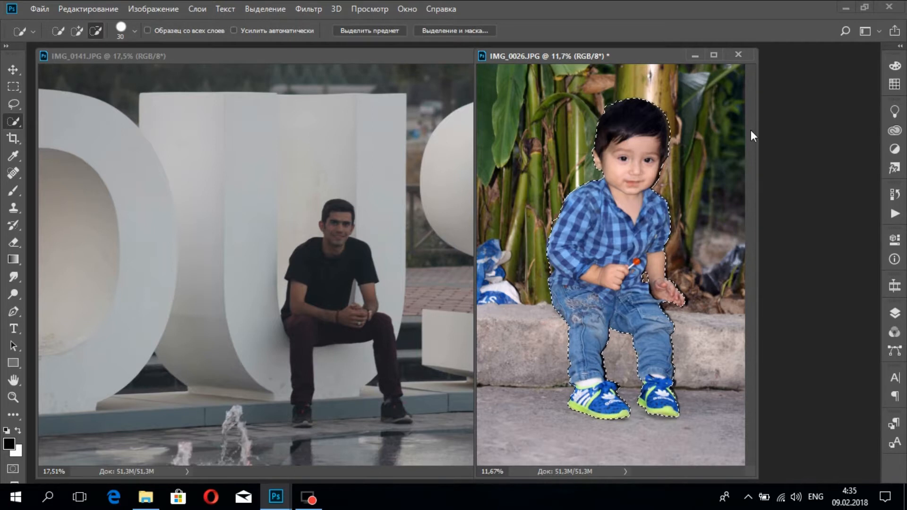
key(ctrl+plus)
key(ctrl+plus)
key(ctrl+plus)
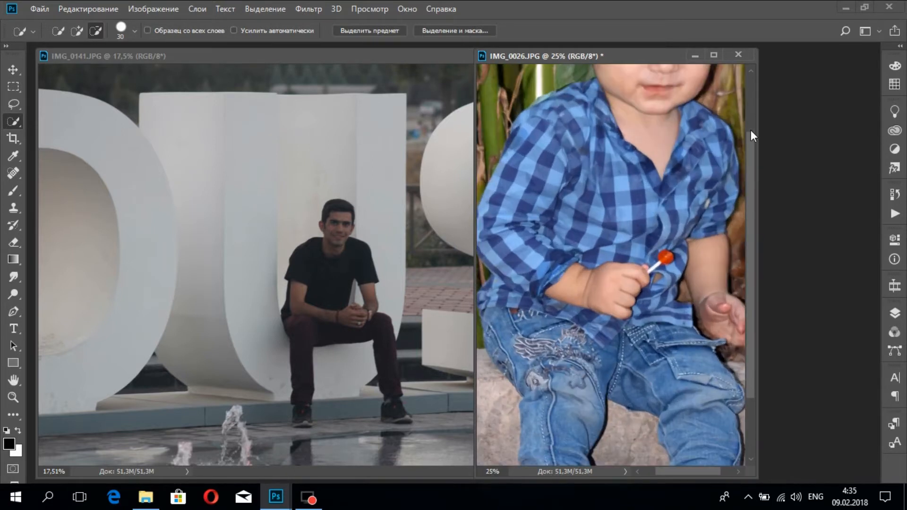
drag(752, 211, 750, 140)
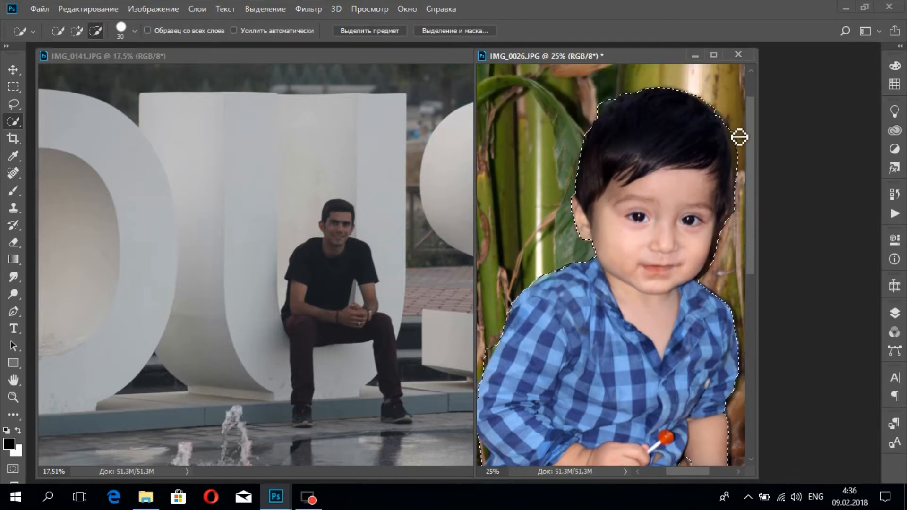
click(741, 169)
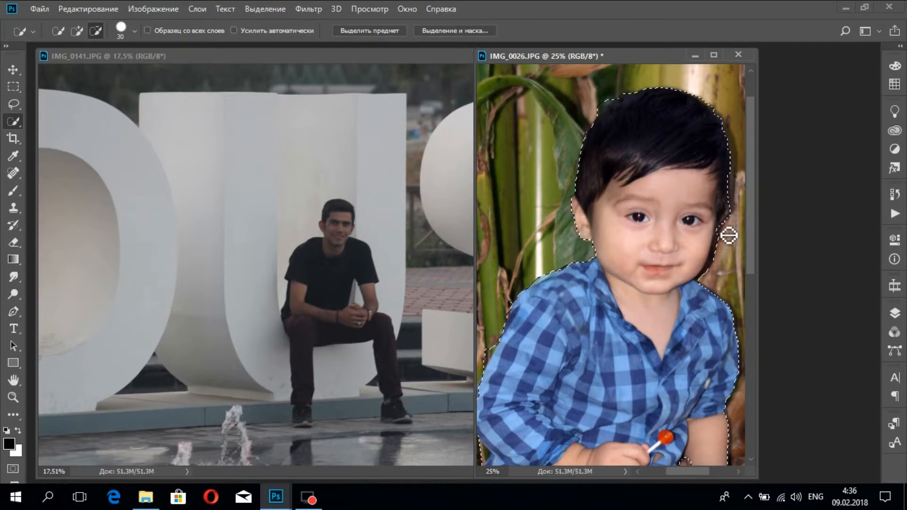
drag(725, 246, 724, 257)
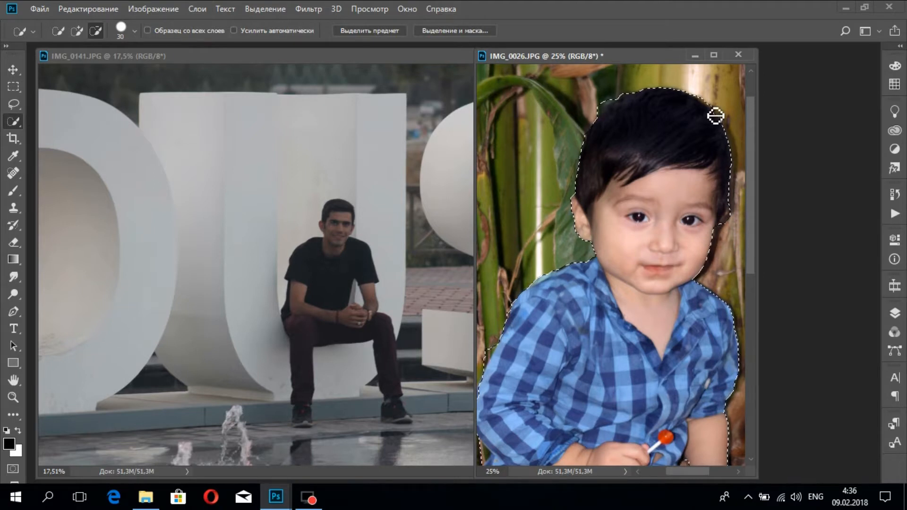
click(605, 103)
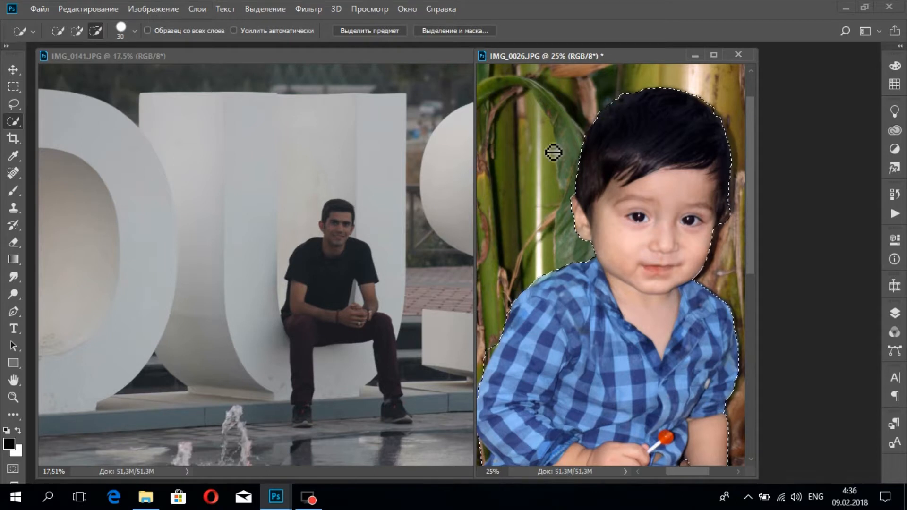
Inspect the selection outline around the whole toddler, then closely along his sleeve, waist and jeans
click(13, 397)
right_click(556, 249)
click(561, 253)
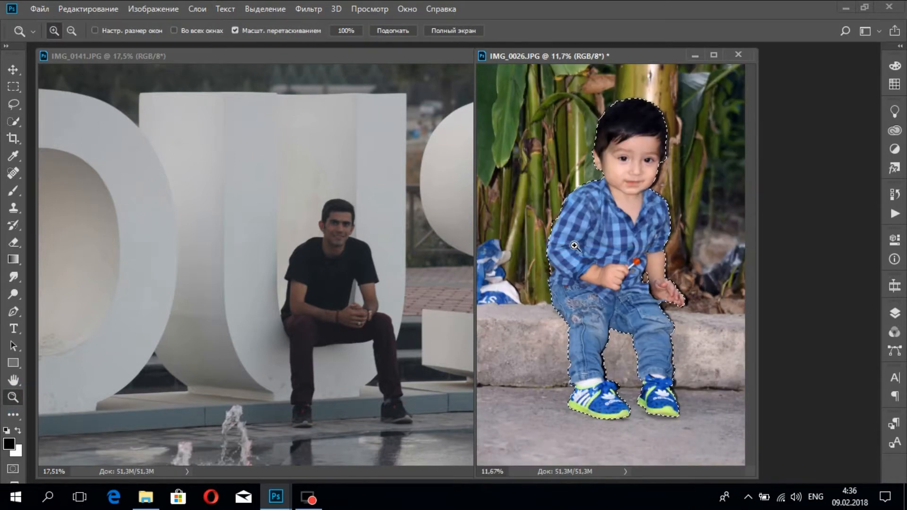
click(555, 273)
click(555, 273)
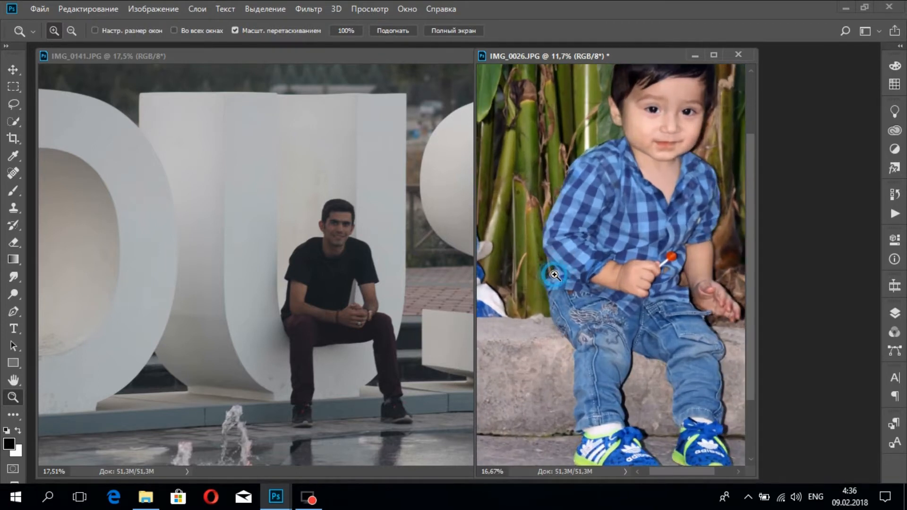
click(16, 118)
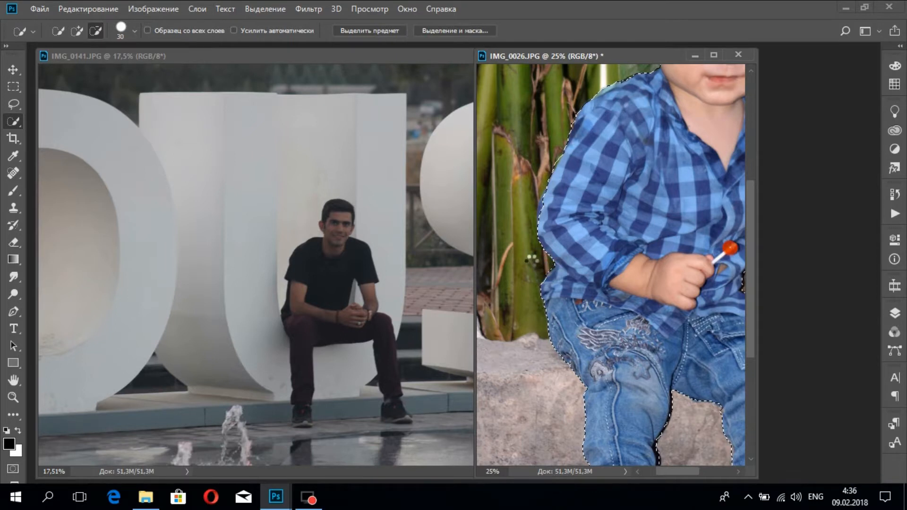
click(77, 31)
Apply Auto Tone to the IMG_0141 photo
click(10, 71)
click(163, 100)
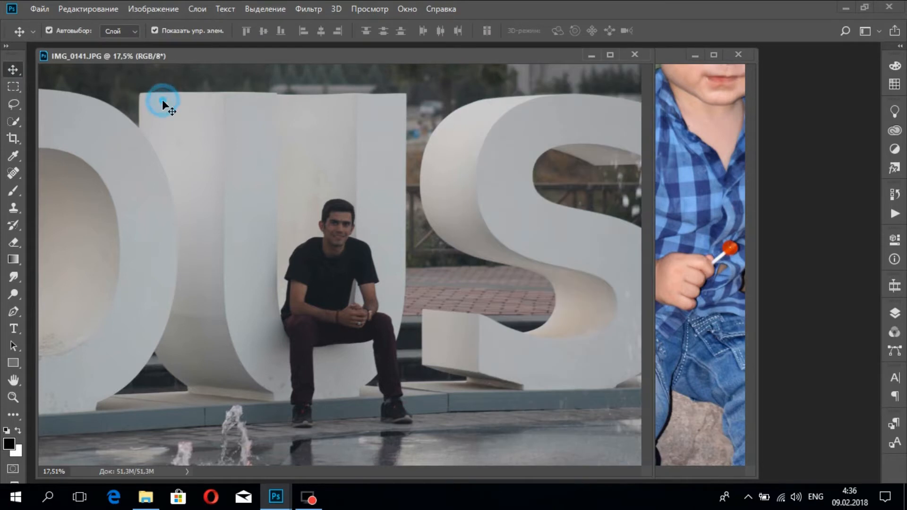
click(140, 9)
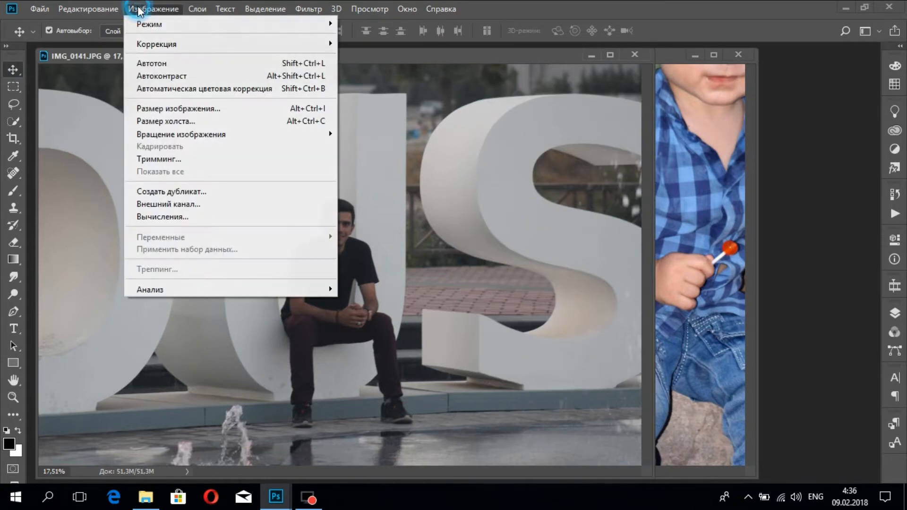
click(158, 62)
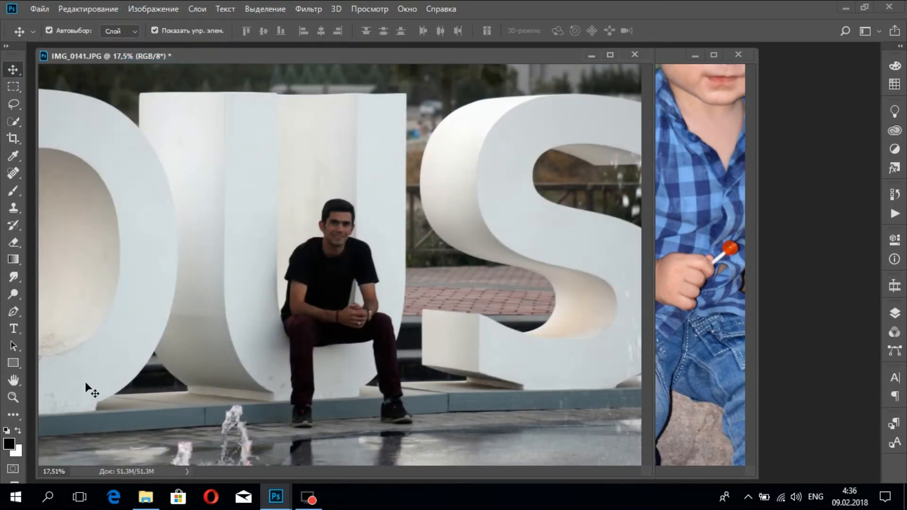
Copy the selected toddler from IMG_0026 into IMG_0141 with the Move tool and place him beside the seated man
click(20, 395)
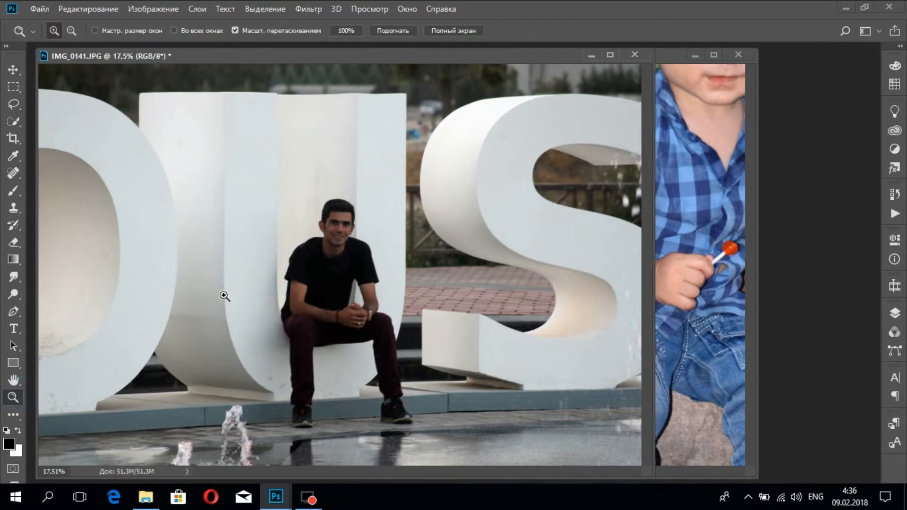
click(679, 235)
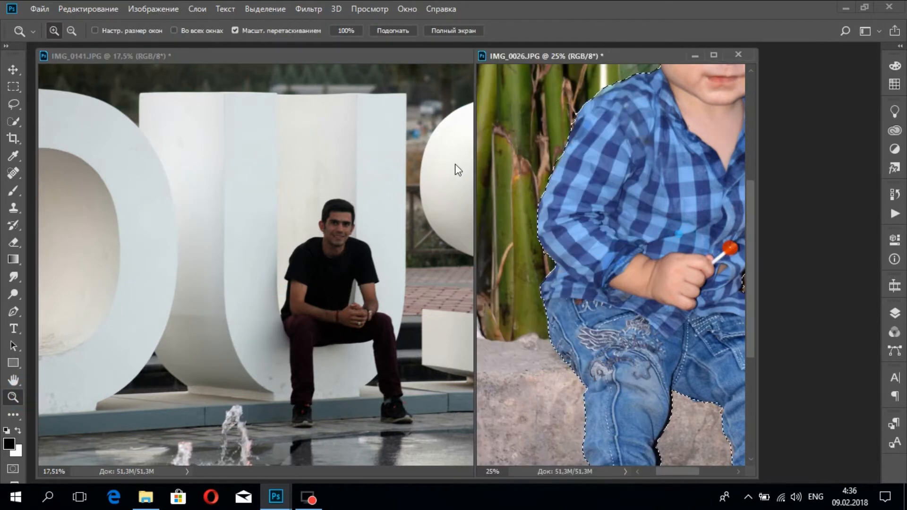
right_click(545, 177)
click(558, 186)
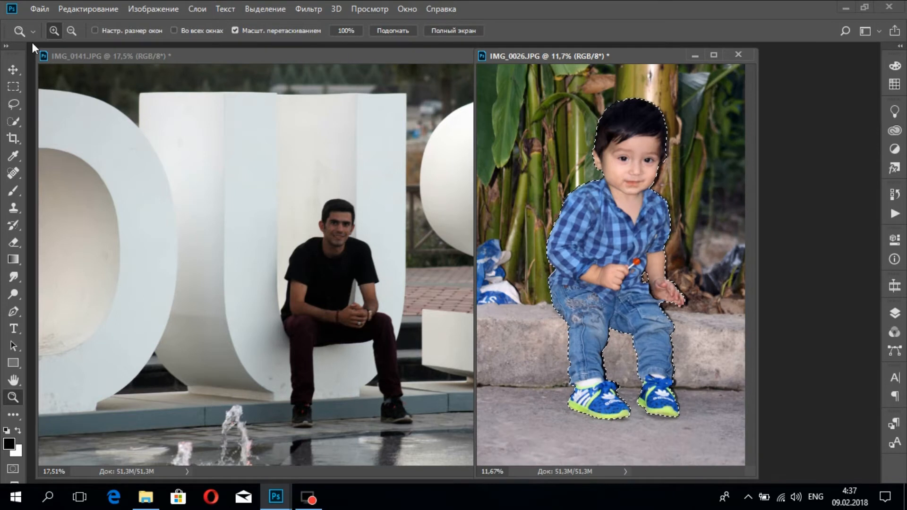
click(14, 69)
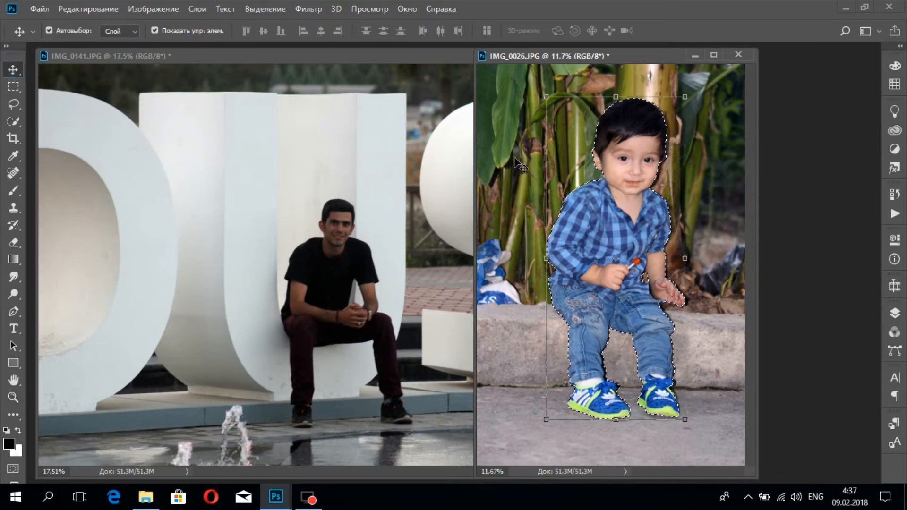
drag(629, 156, 260, 236)
drag(205, 297, 244, 163)
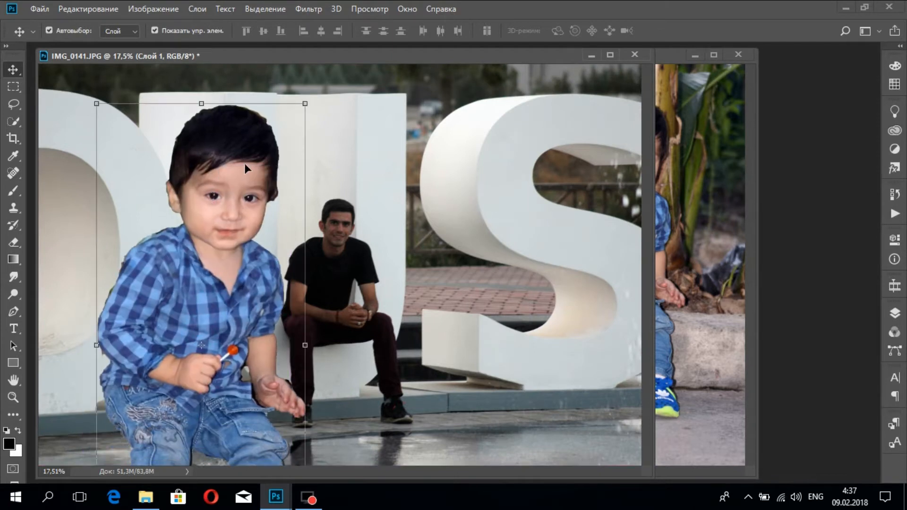
Scale the toddler down to about 37.5% width, with his feet at the fountain jets beside the seated man
drag(307, 101, 224, 305)
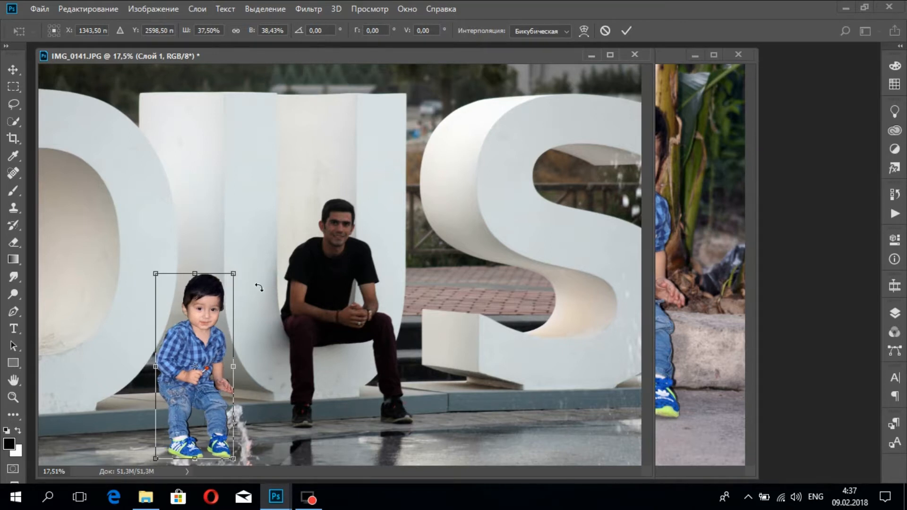
key(Return)
drag(234, 273, 235, 280)
key(Return)
click(274, 318)
Set the opacity of the toddler's layer Слой 1 to 50%
click(13, 397)
drag(223, 427, 370, 376)
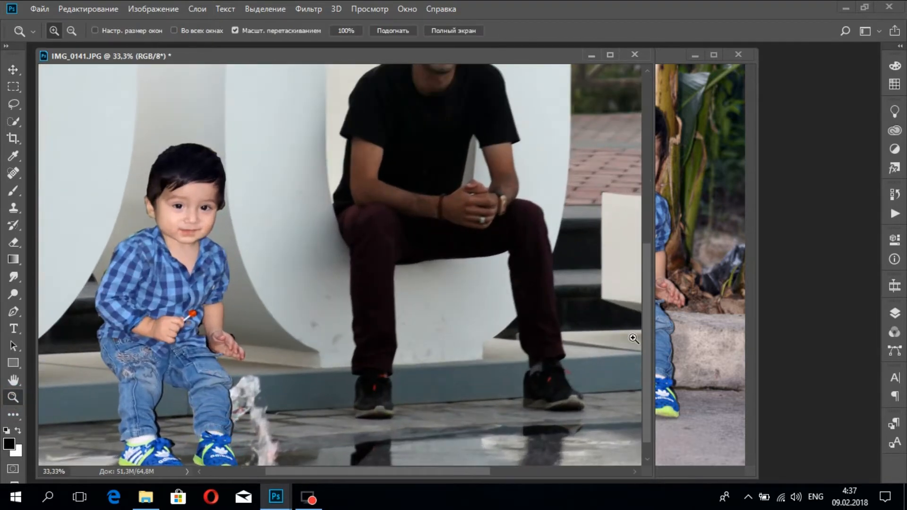
scroll(645, 337, down, 2)
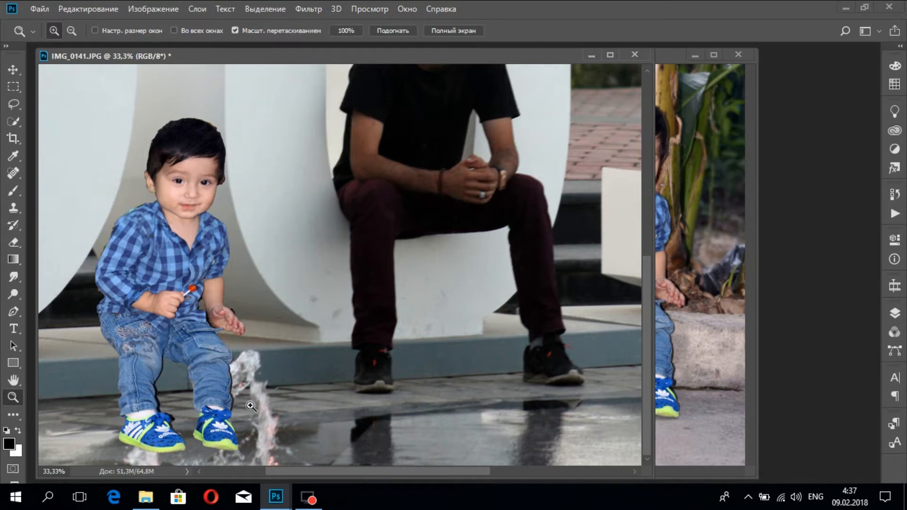
click(13, 70)
click(149, 241)
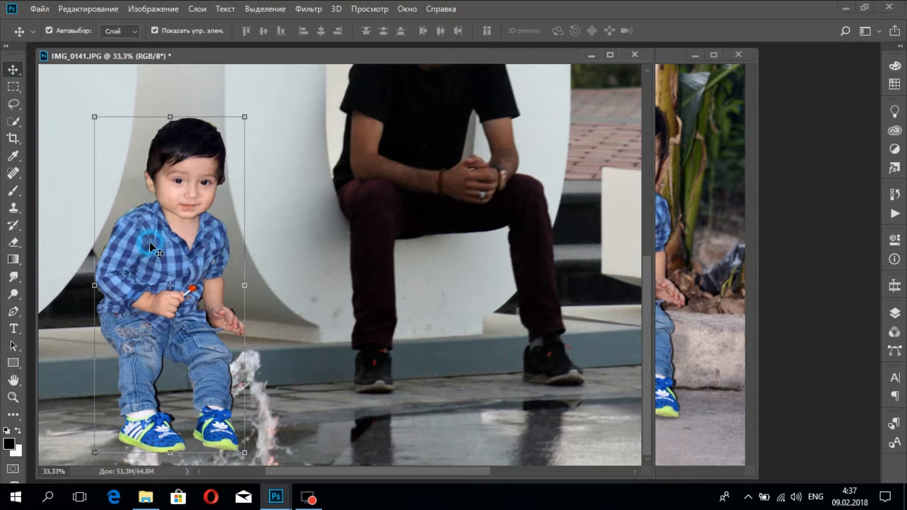
click(893, 314)
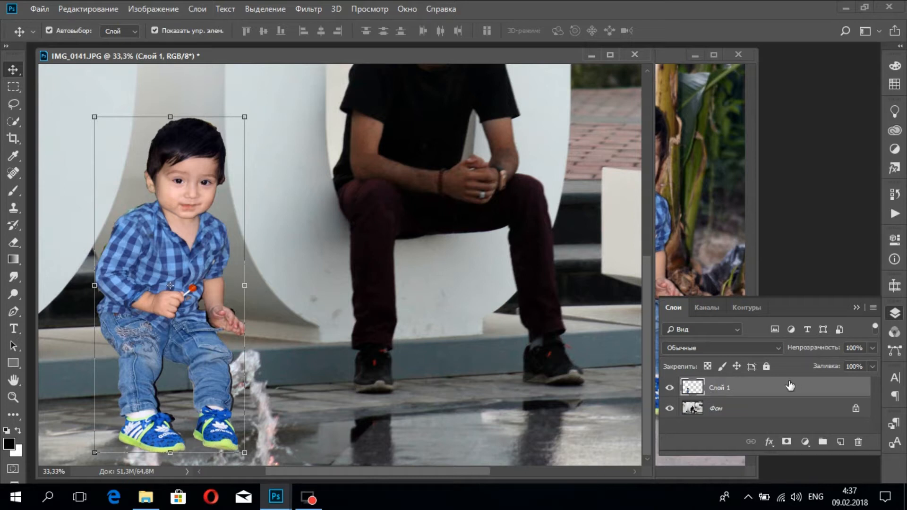
click(810, 384)
click(850, 350)
text(50)
key(Return)
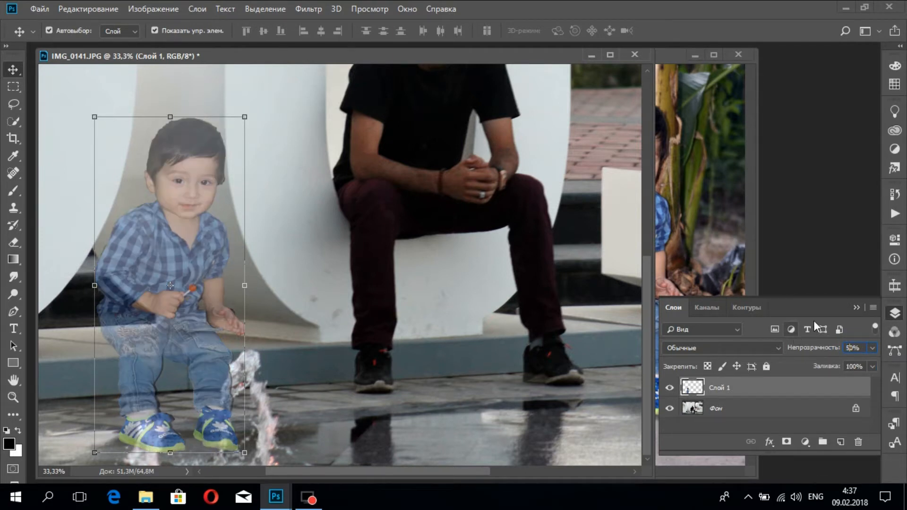
click(857, 308)
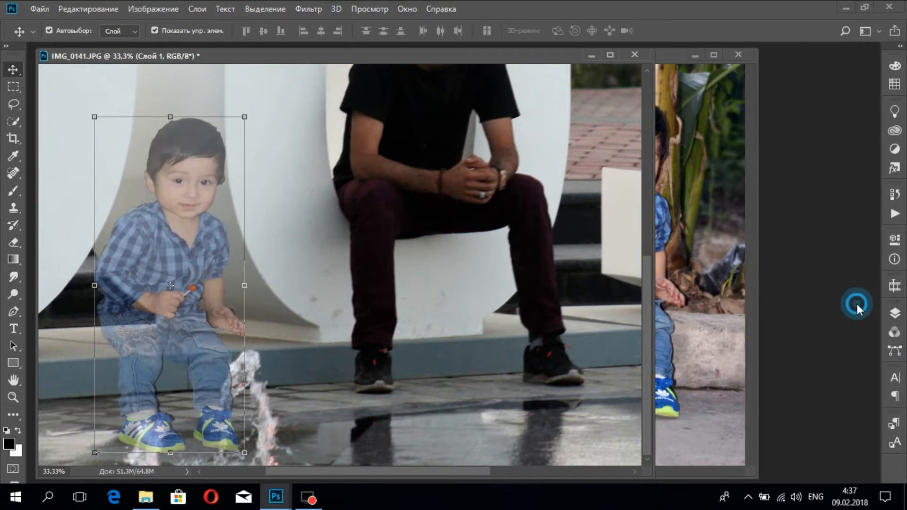
Erase the parts of the toddler's shoes and leg covering the fountain jets with a 48 px Eraser at 59% hardness
click(14, 243)
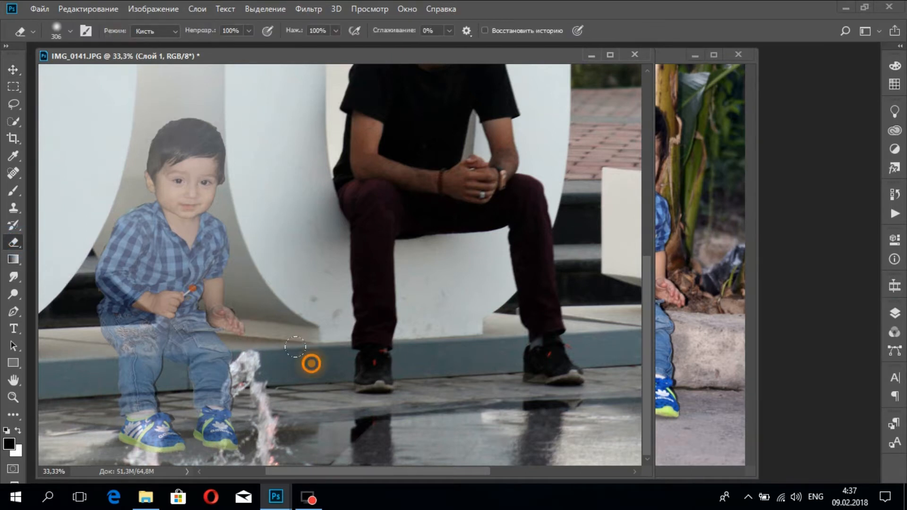
right_click(307, 363)
drag(416, 298, 398, 295)
click(421, 327)
drag(462, 331, 462, 330)
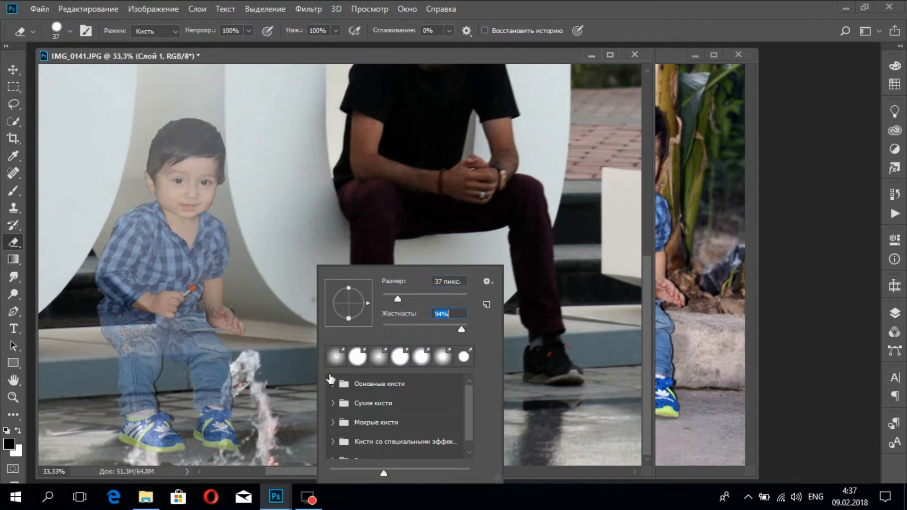
click(245, 382)
right_click(240, 384)
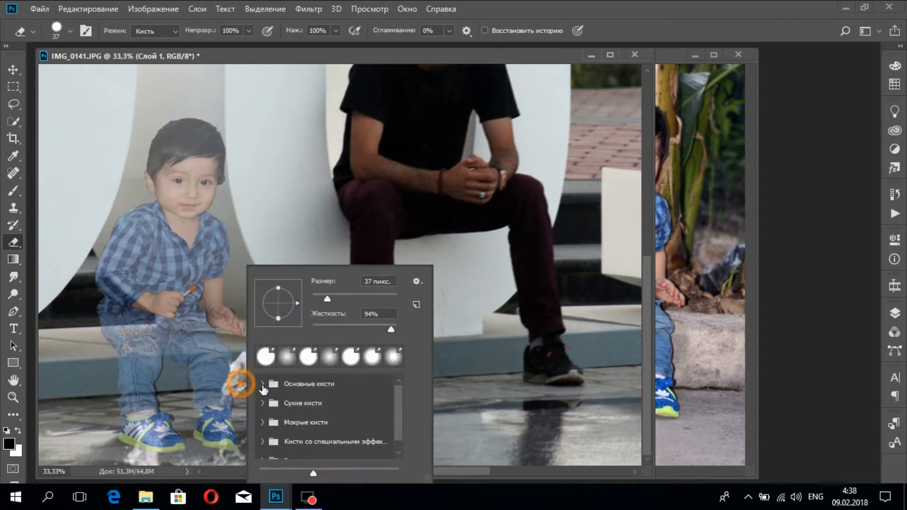
drag(372, 325, 361, 326)
click(371, 186)
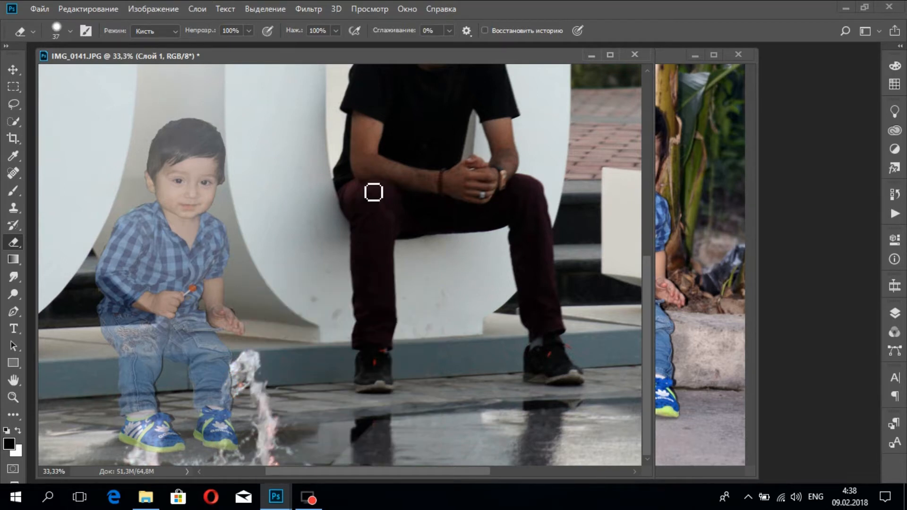
right_click(286, 310)
drag(367, 298, 374, 298)
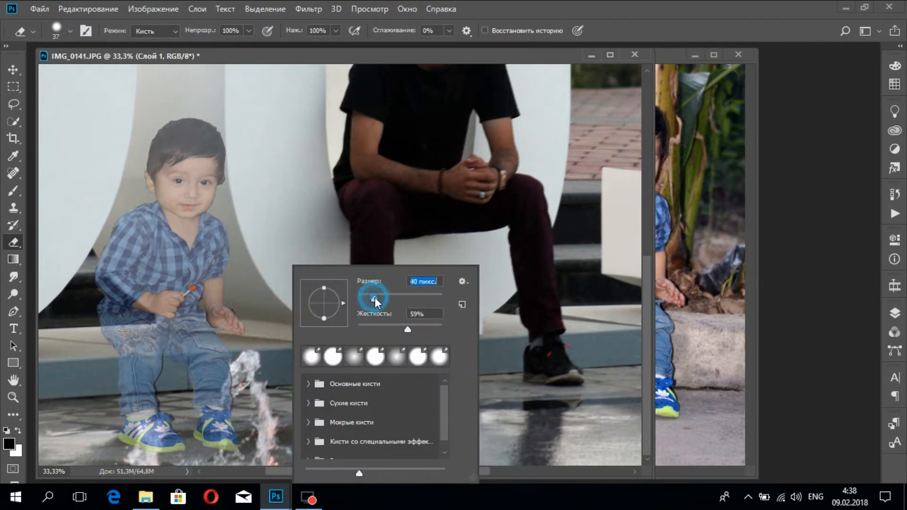
click(235, 376)
mouse_move(234, 391)
mouse_down()
mouse_move(228, 459)
mouse_move(147, 461)
mouse_move(167, 430)
mouse_move(156, 440)
mouse_move(147, 434)
mouse_move(147, 456)
mouse_move(160, 435)
mouse_move(147, 446)
mouse_move(150, 432)
mouse_move(164, 431)
mouse_move(146, 444)
mouse_up()
Set the opacity of Слой 1 back to 100%
click(14, 70)
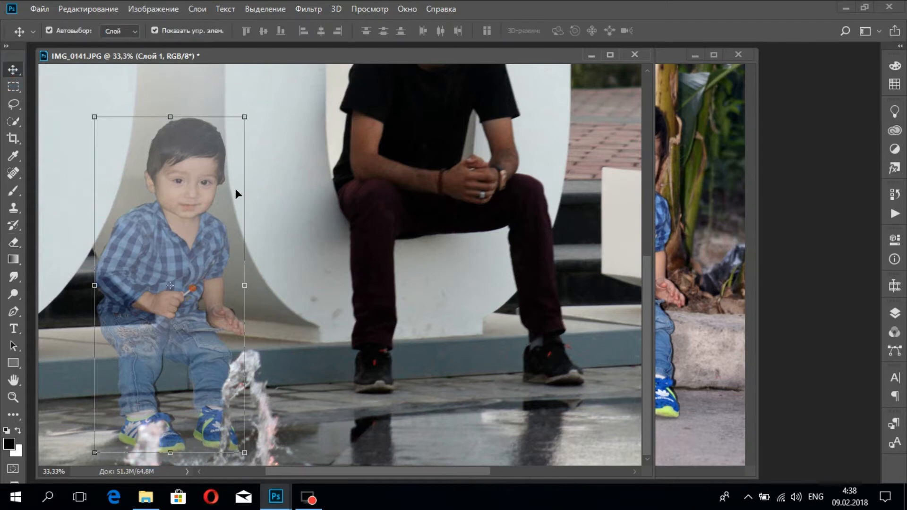
click(894, 313)
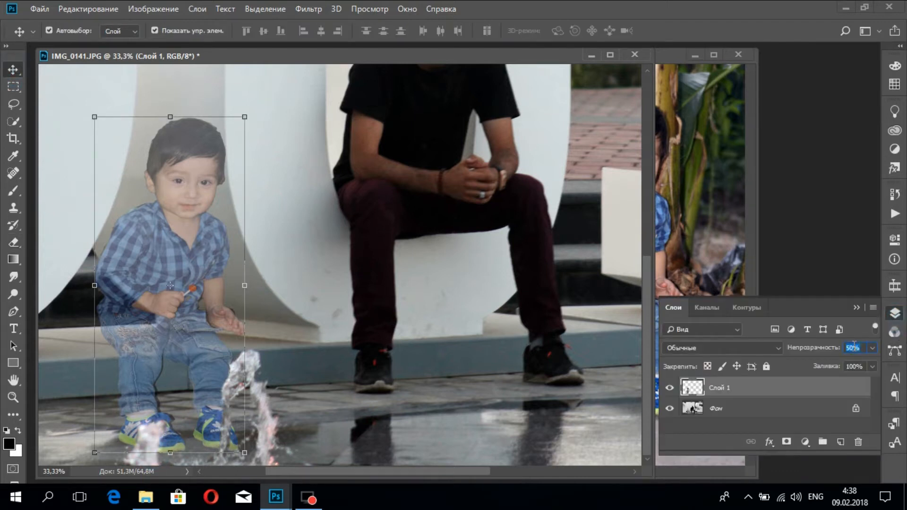
text(100)
key(Return)
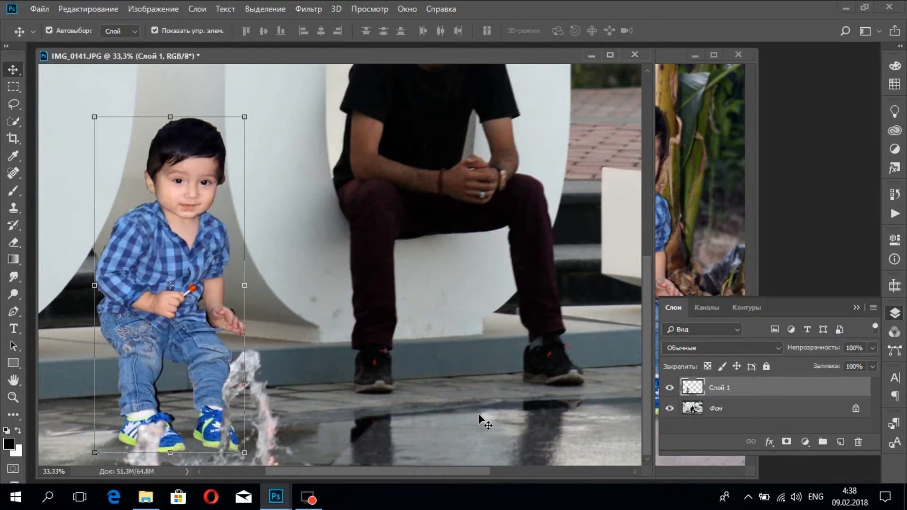
Erase the dark background remnant behind the toddler's open hand with the 48 px Eraser
click(13, 398)
right_click(180, 361)
click(196, 367)
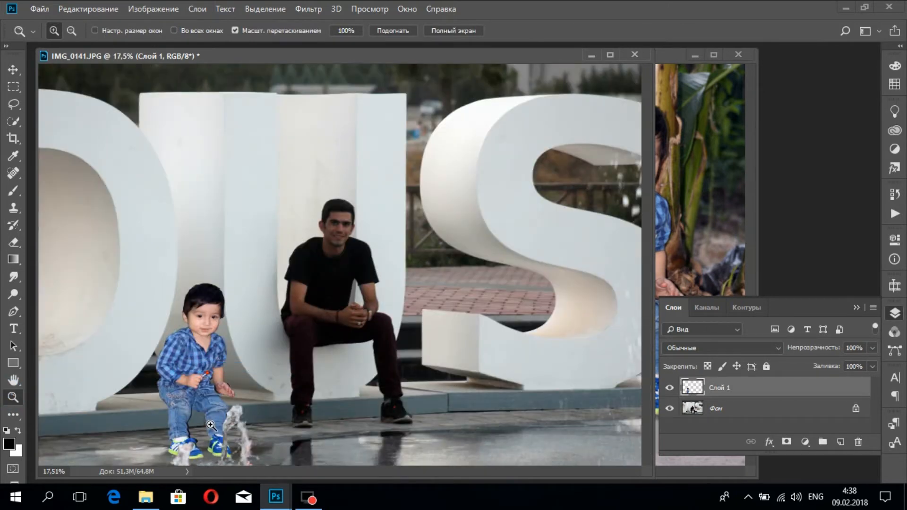
drag(212, 418, 284, 322)
click(13, 242)
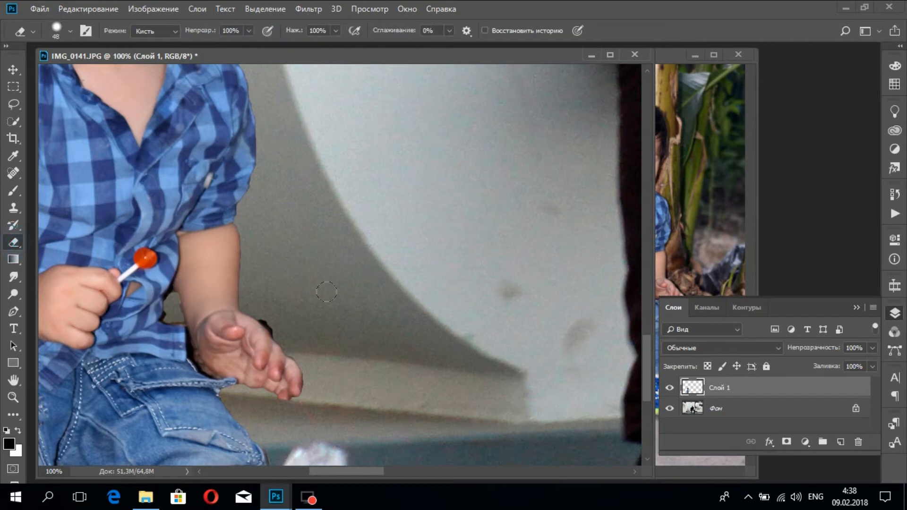
click(278, 315)
click(272, 311)
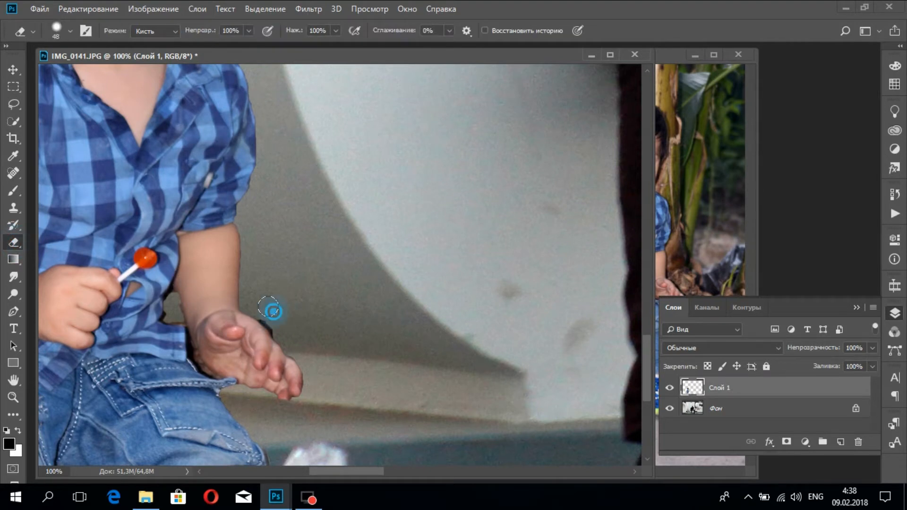
click(268, 305)
click(283, 320)
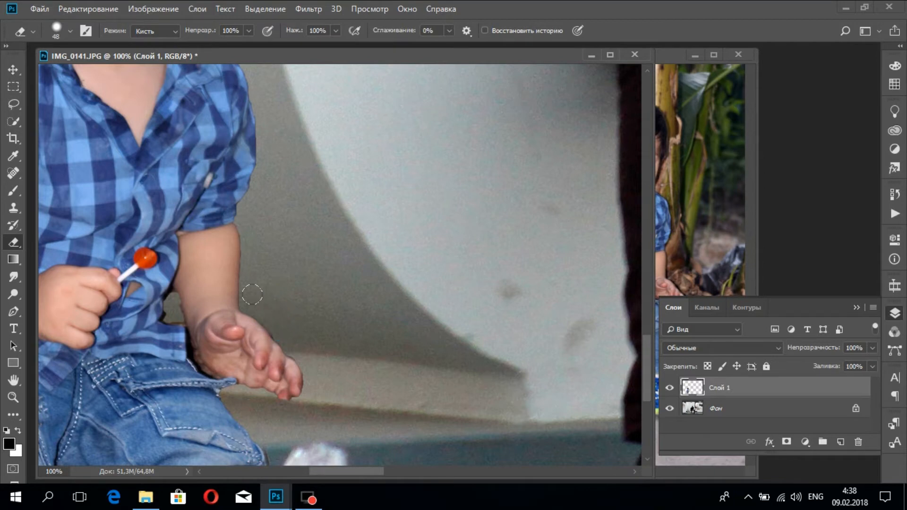
click(284, 330)
Erase the dark background remnant in the gap between the toddler's forearm and shirt with a 14 px Eraser
right_click(263, 290)
drag(370, 294, 343, 299)
mouse_move(173, 293)
mouse_down()
mouse_move(169, 324)
mouse_move(186, 324)
mouse_move(176, 295)
mouse_move(175, 320)
mouse_move(177, 289)
mouse_up()
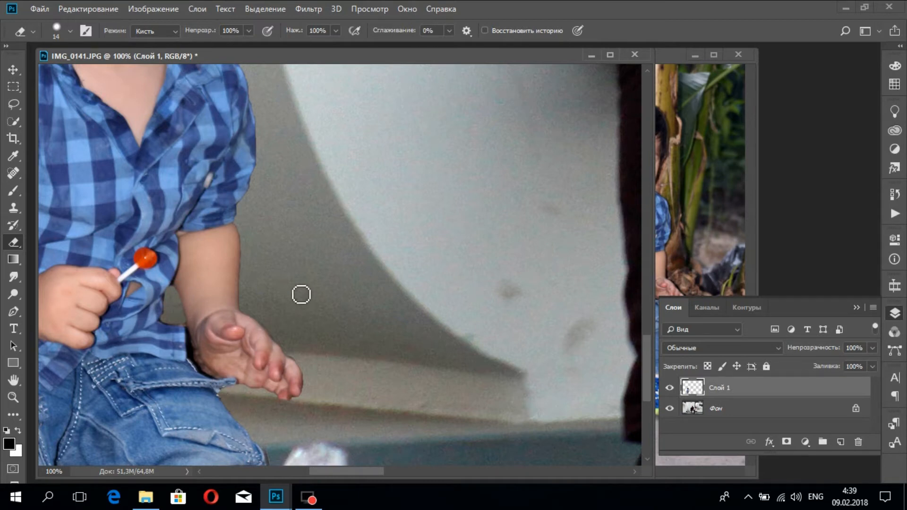
Erase the leftover background fringe along the top of the toddler's hair with a harder 75 px Eraser
drag(645, 352, 643, 284)
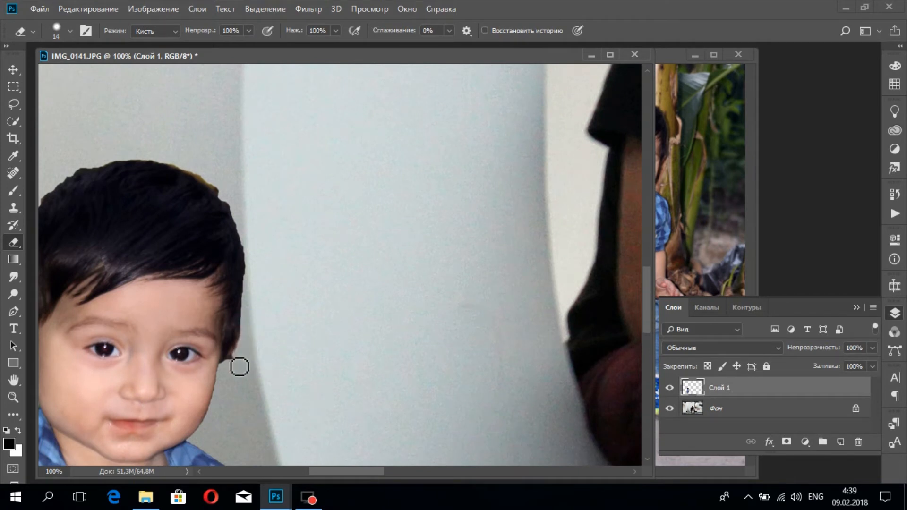
right_click(233, 381)
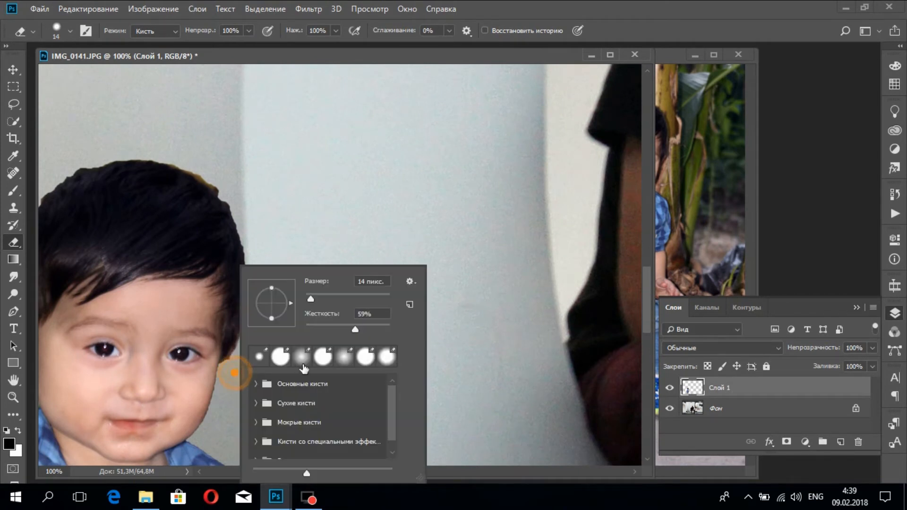
mouse_move(313, 296)
mouse_down()
mouse_move(348, 295)
mouse_move(336, 298)
mouse_up()
drag(356, 330, 373, 327)
drag(209, 153, 227, 166)
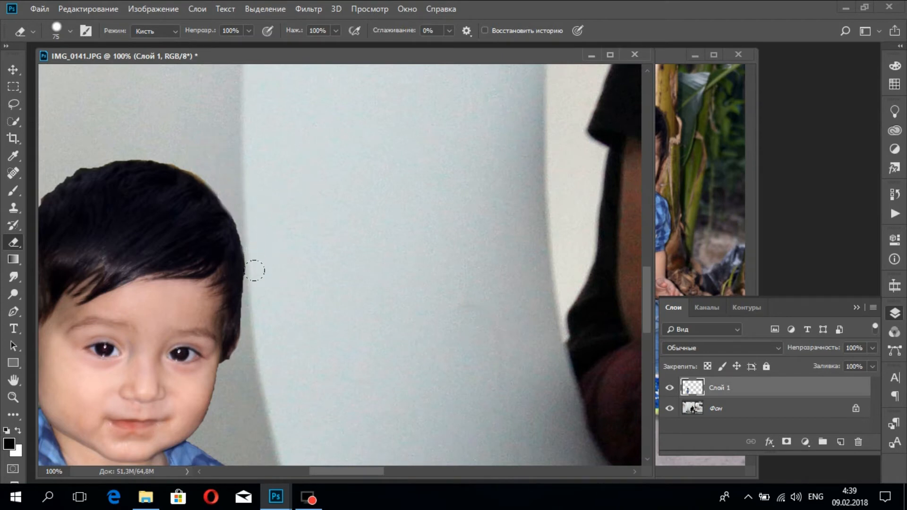
drag(177, 140, 190, 156)
drag(356, 468, 333, 467)
drag(254, 138, 234, 163)
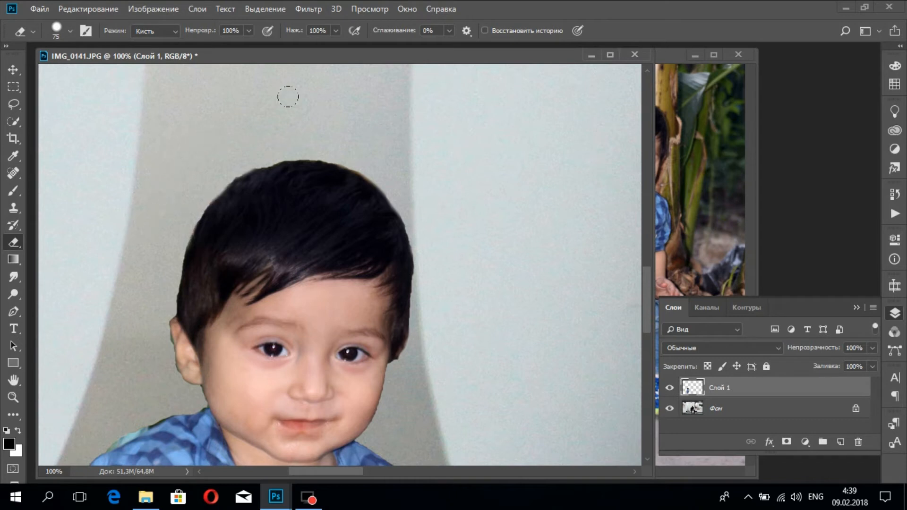
Erase the leftover background fringe beside the toddler's ear and along the opposite side of his hair with the 75 px Eraser
drag(133, 292, 131, 326)
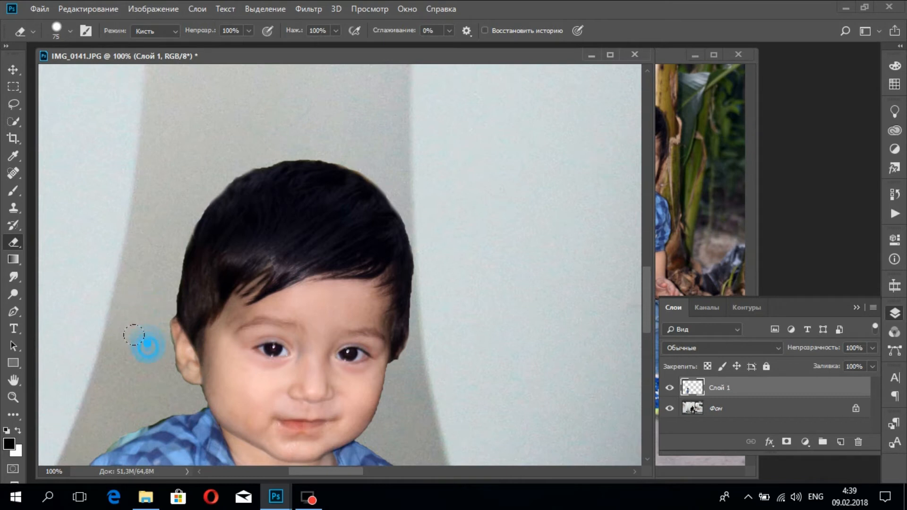
drag(142, 360, 145, 371)
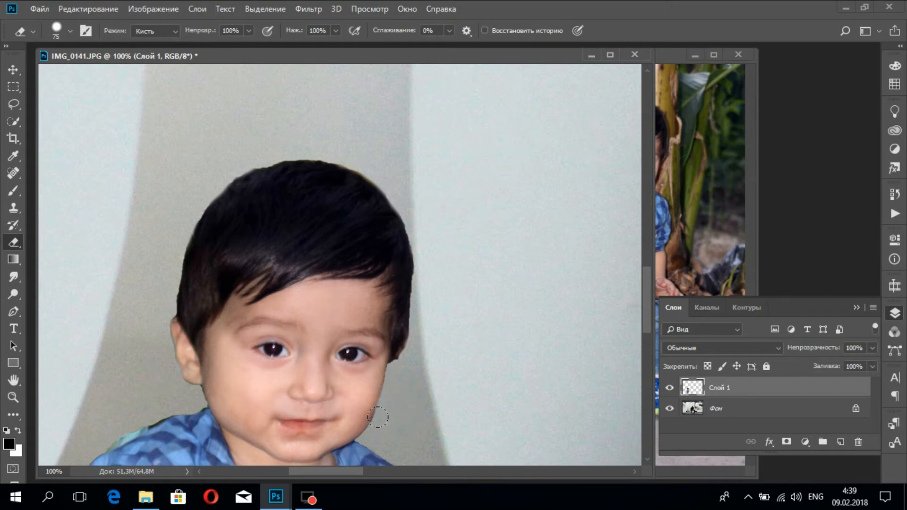
mouse_move(401, 359)
mouse_down()
mouse_move(415, 374)
mouse_move(427, 350)
mouse_move(429, 295)
mouse_move(412, 349)
mouse_move(401, 356)
mouse_up()
drag(418, 318, 417, 321)
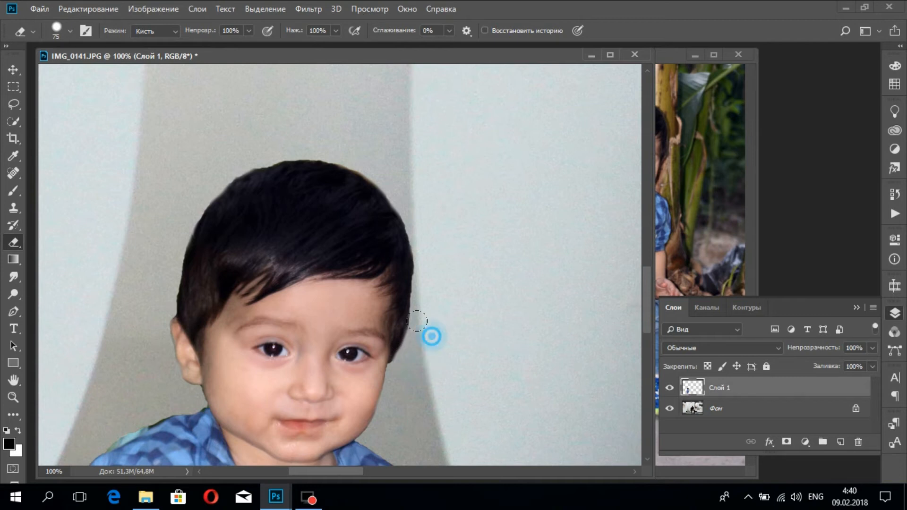
Erase the leftover background fringe along the outer edge of the toddler's sleeve and shoulder with the 75 px Eraser
click(14, 398)
right_click(233, 332)
click(241, 340)
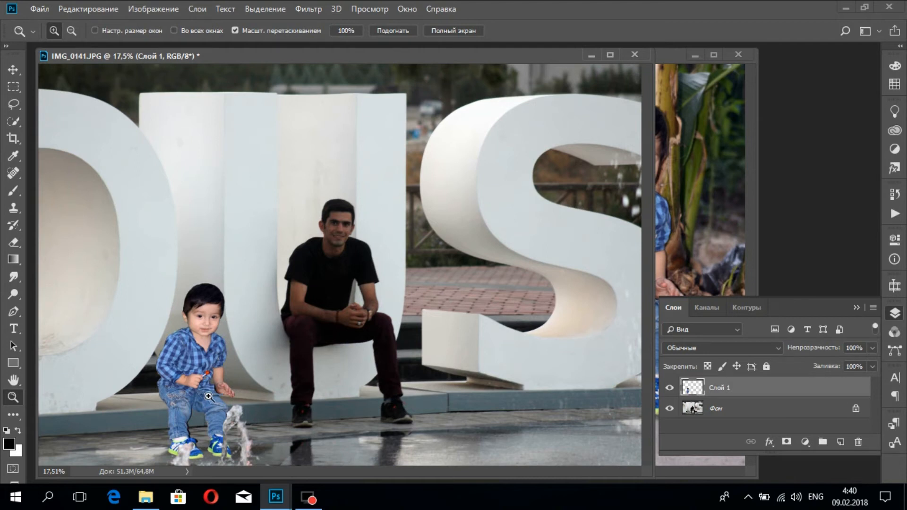
drag(164, 386, 165, 367)
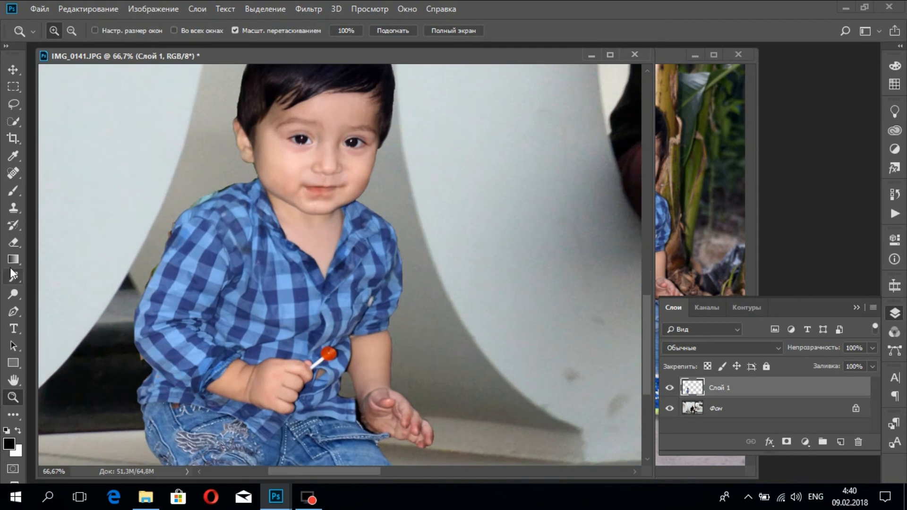
click(13, 242)
click(125, 355)
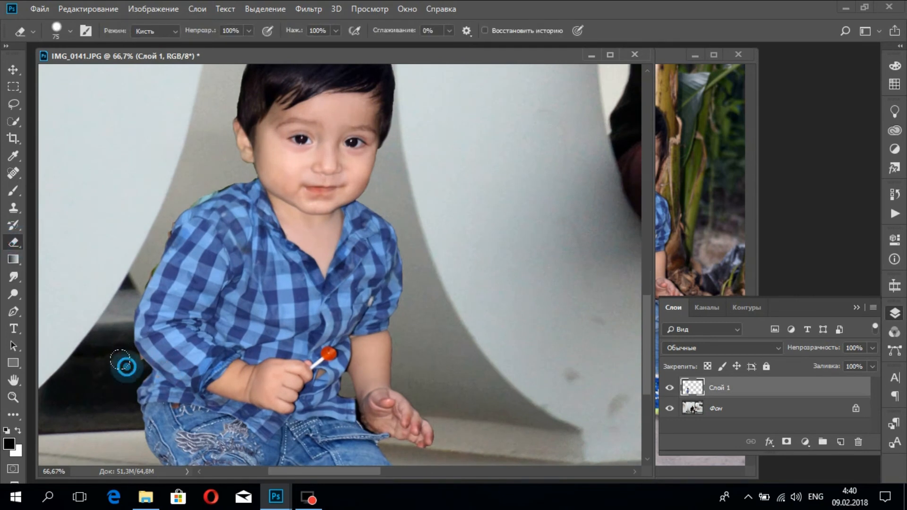
click(147, 218)
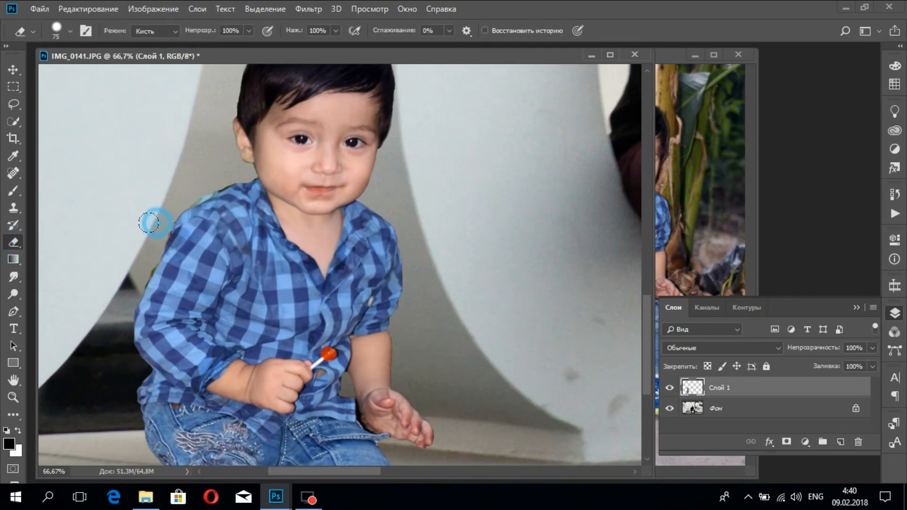
click(193, 171)
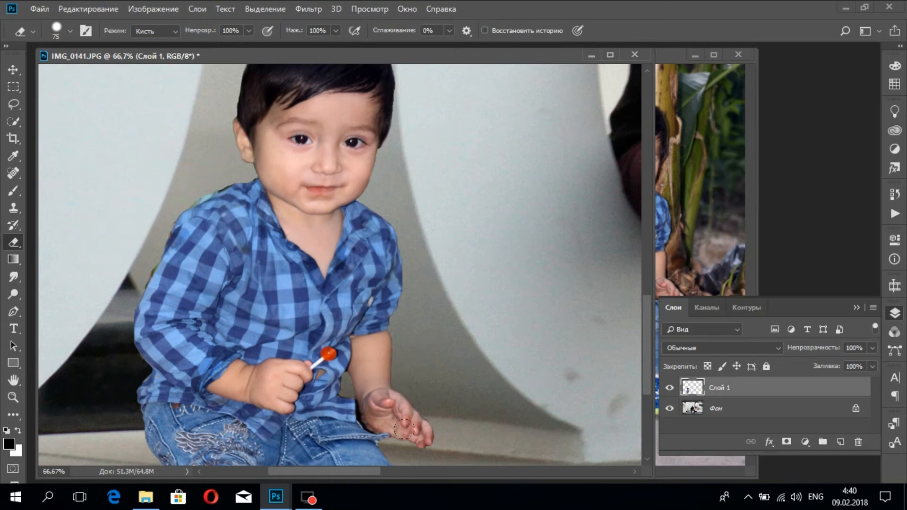
Erase the dark background remnant between the toddler's shirt hem and open hand with a 7 px Eraser
right_click(441, 394)
drag(527, 296, 522, 299)
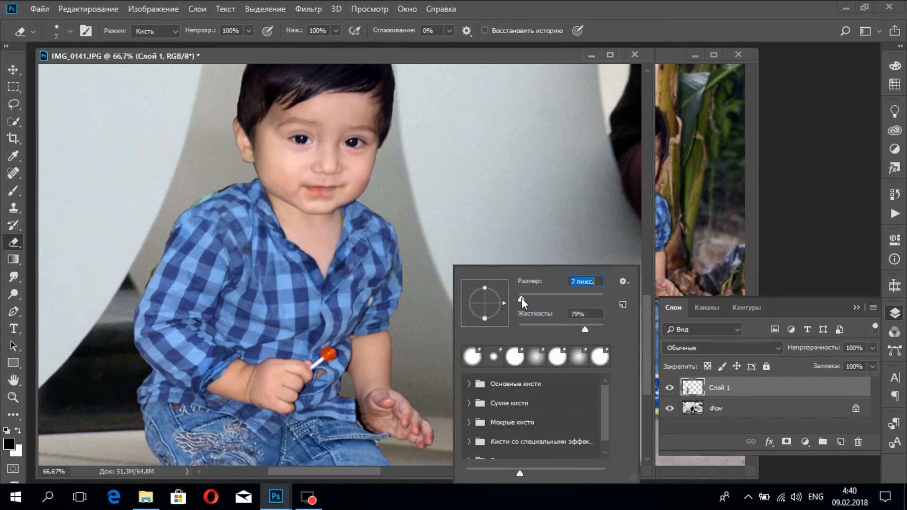
key(ctrl+plus)
key(ctrl+plus)
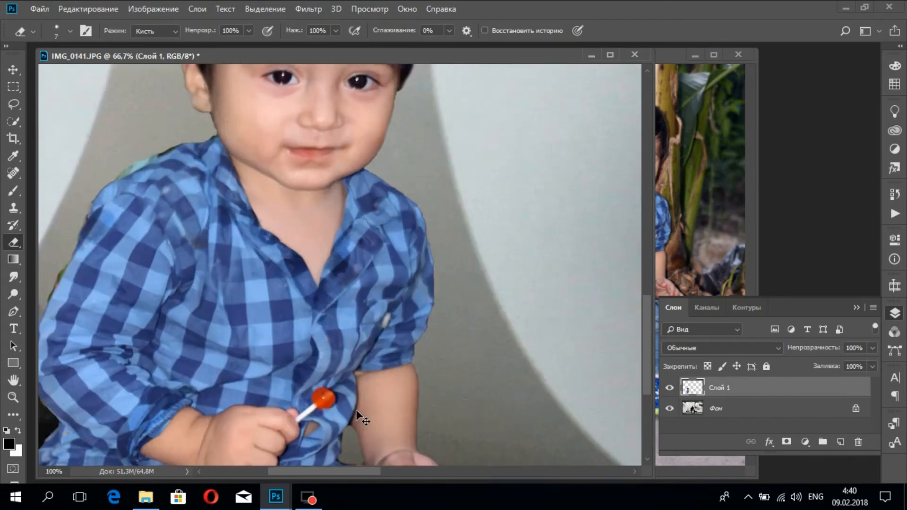
drag(643, 332, 645, 368)
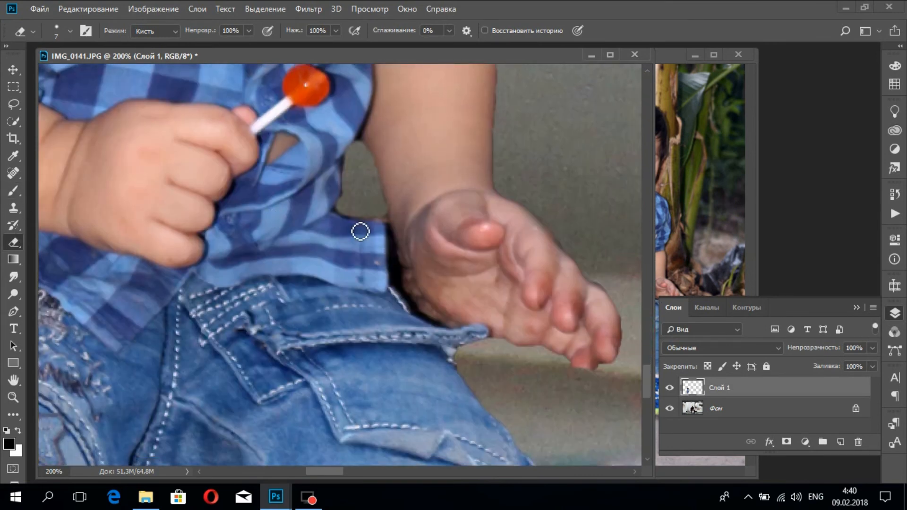
mouse_move(394, 238)
mouse_down()
mouse_move(403, 286)
mouse_move(404, 275)
mouse_up()
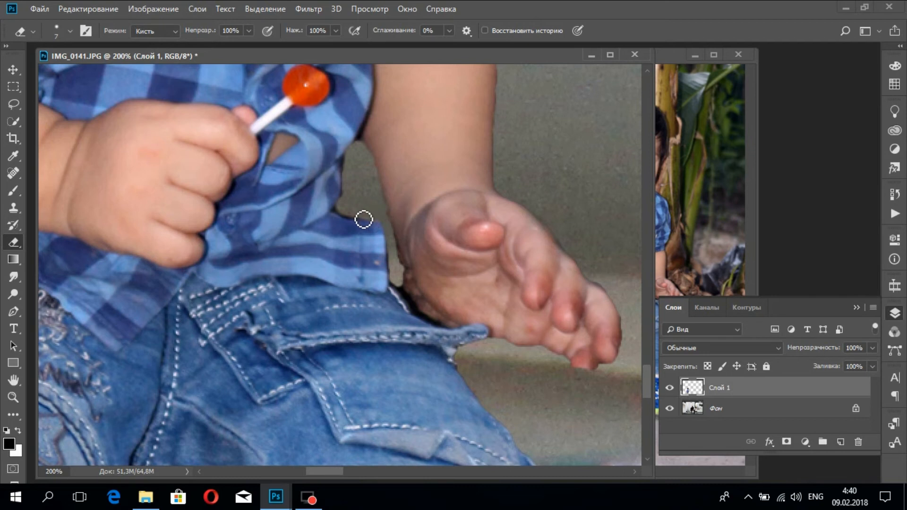
mouse_move(341, 214)
mouse_down()
mouse_move(350, 165)
mouse_move(363, 147)
mouse_move(369, 216)
mouse_up()
Erase the remaining dark sliver between the toddler's jeans and palm with a 3 px Eraser
right_click(404, 265)
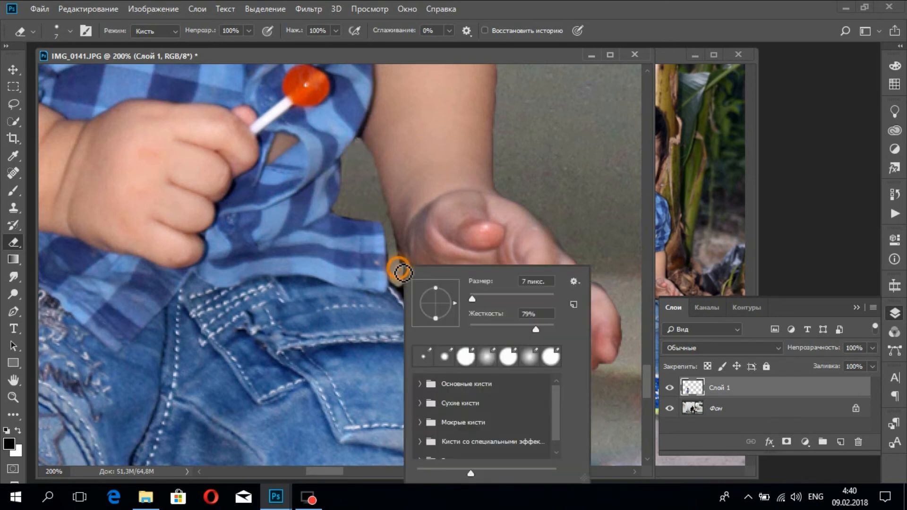
drag(482, 297, 470, 299)
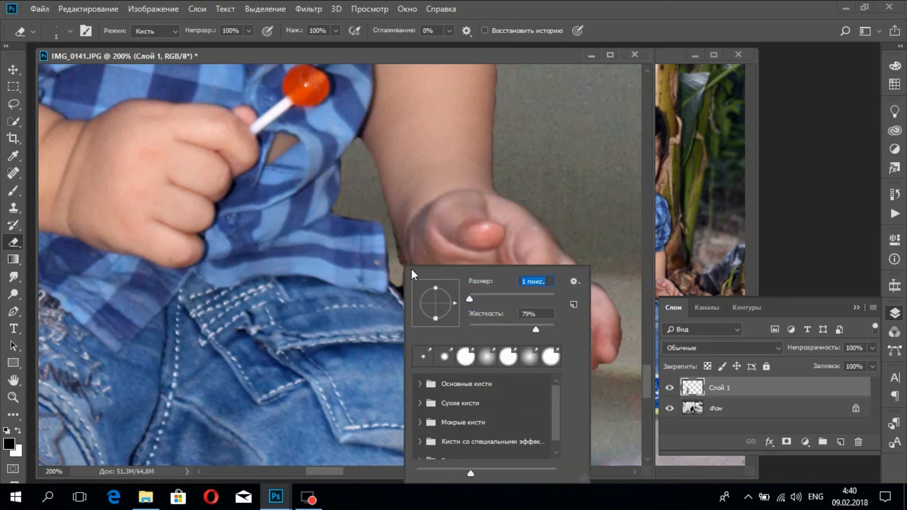
text(3)
key(Return)
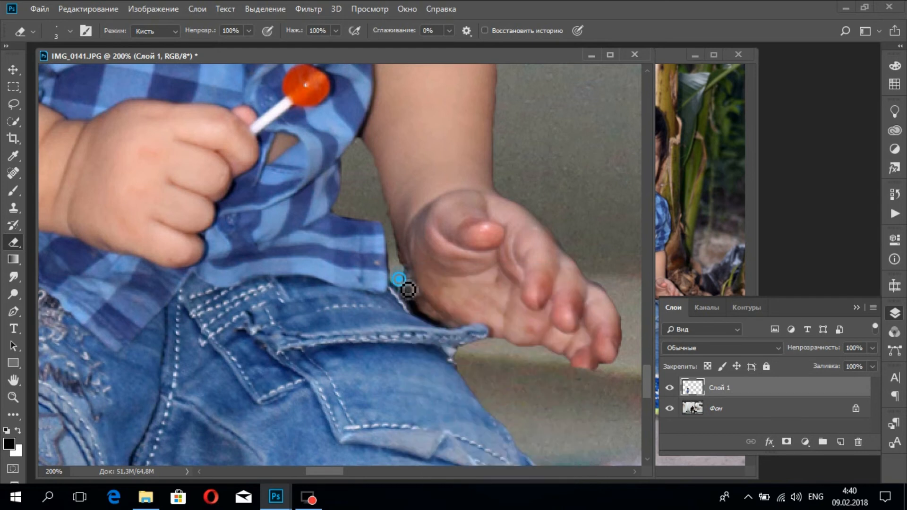
mouse_move(414, 304)
mouse_down()
mouse_move(404, 292)
mouse_move(434, 327)
mouse_move(454, 331)
mouse_move(413, 310)
mouse_move(424, 323)
mouse_move(406, 292)
mouse_move(420, 314)
mouse_move(411, 308)
mouse_up()
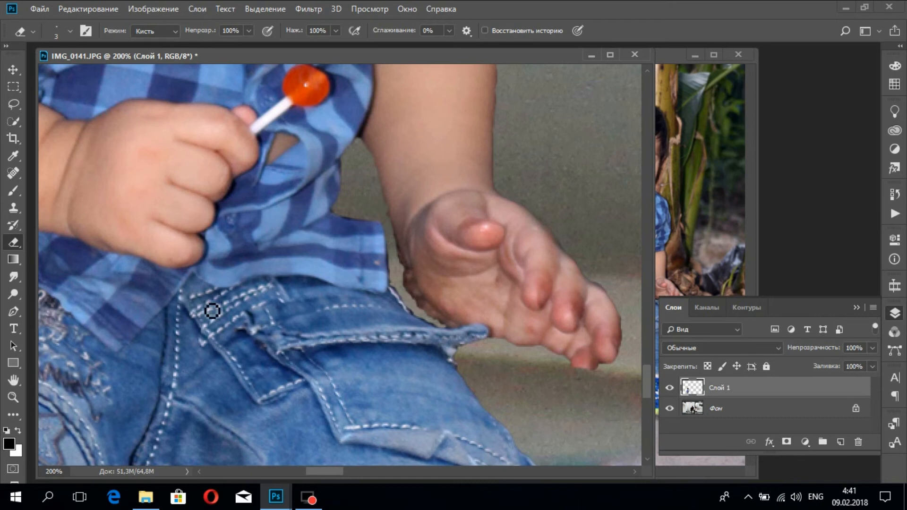
Start a Hue/Saturation adjustment on the toddler's layer Слой 1 and darken it to a brightness of -12
click(13, 397)
click(262, 296)
right_click(263, 297)
click(311, 305)
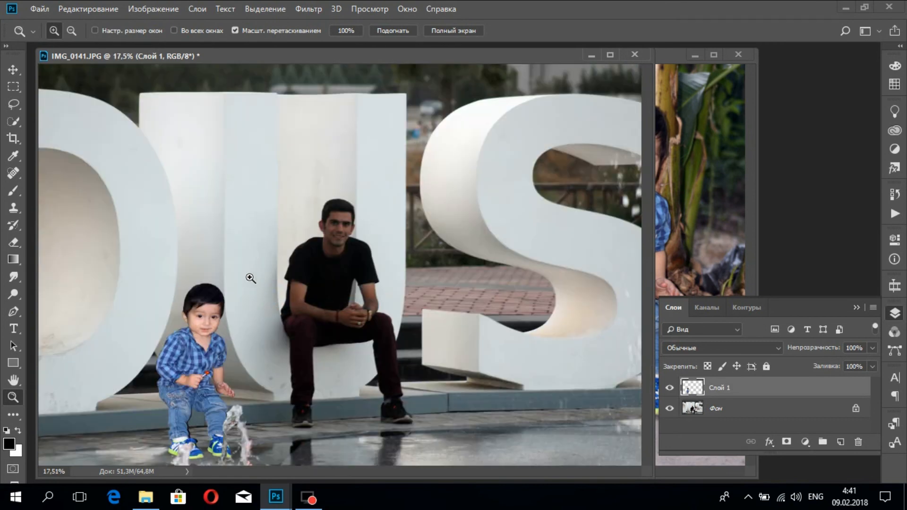
click(14, 70)
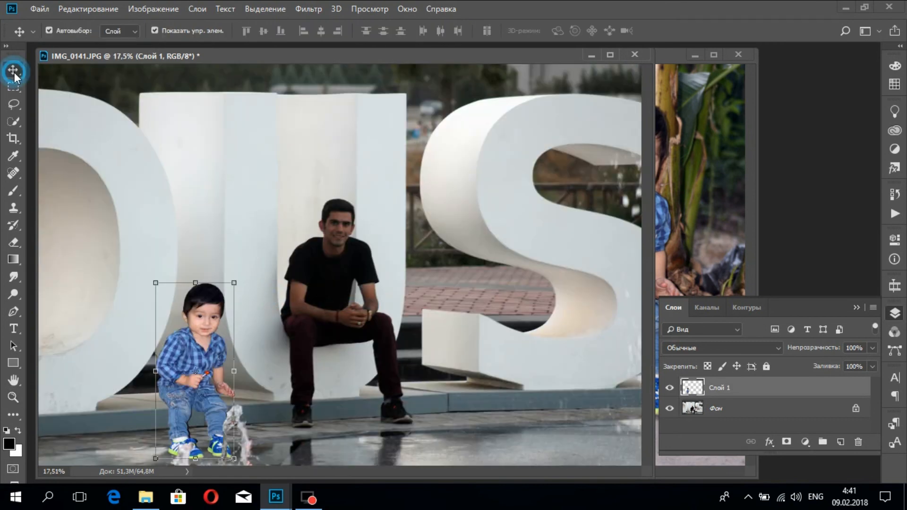
click(340, 246)
click(200, 359)
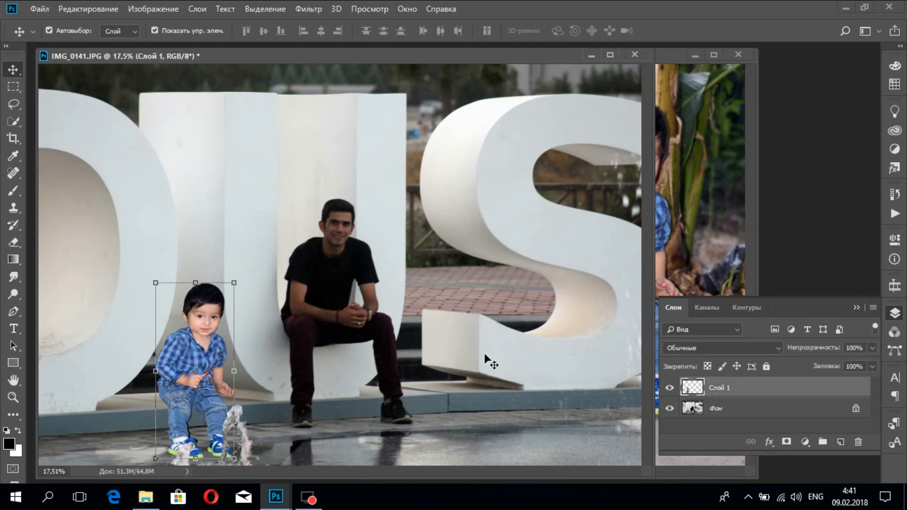
key(ctrl)
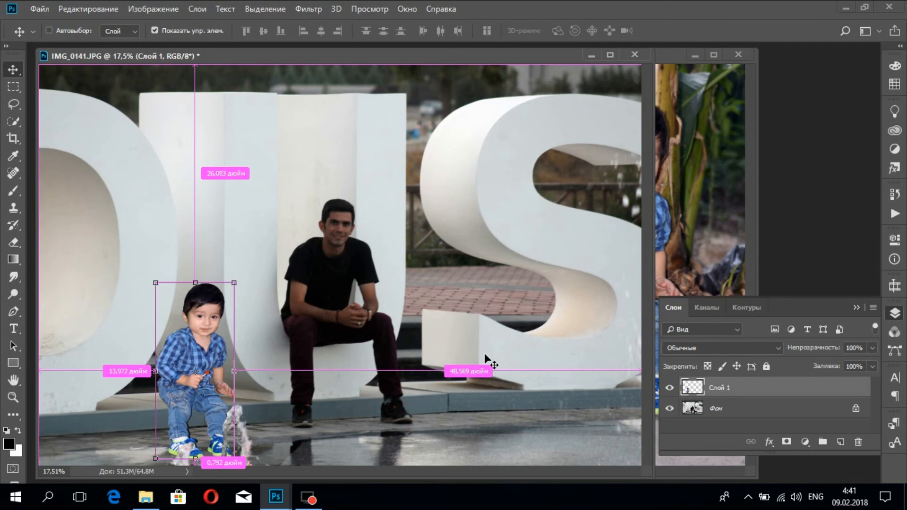
key(ctrl+u)
drag(647, 165, 645, 163)
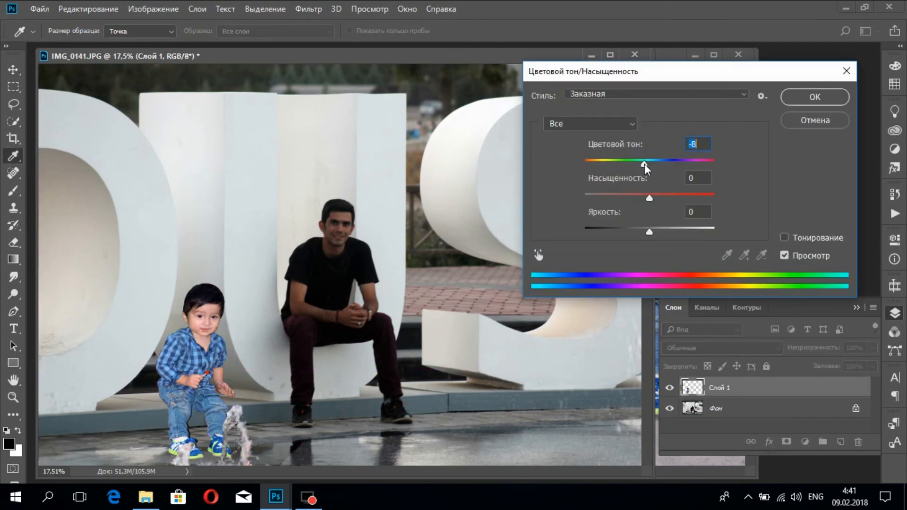
drag(650, 229, 641, 231)
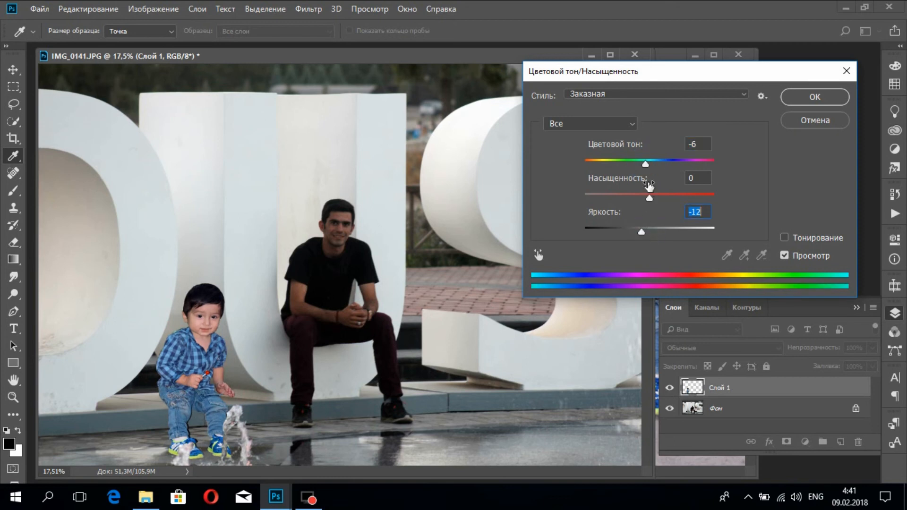
Boost the toddler's saturation, shift his hue slightly toward violet-blue, and apply the Hue/Saturation adjustment
drag(645, 165, 657, 197)
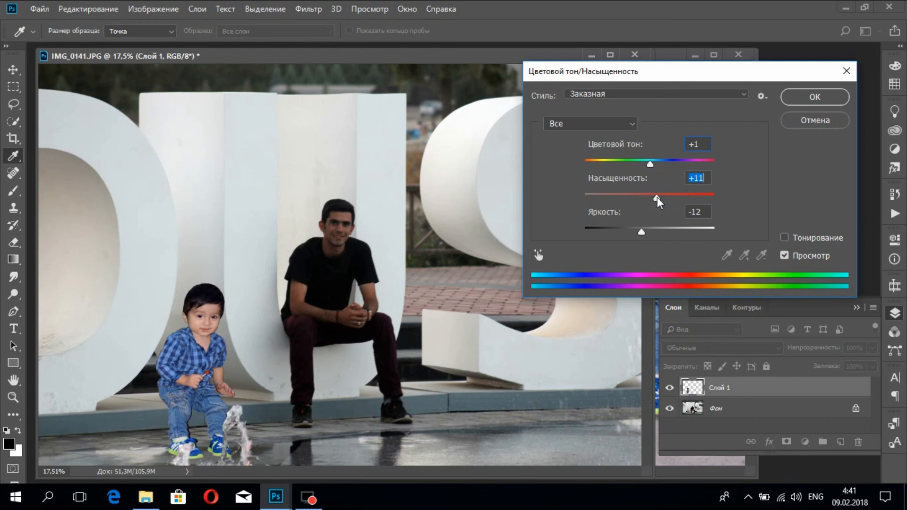
drag(650, 165, 670, 197)
mouse_move(648, 166)
mouse_down()
mouse_move(666, 164)
mouse_move(640, 166)
mouse_move(651, 165)
mouse_up()
key(Return)
key(v)
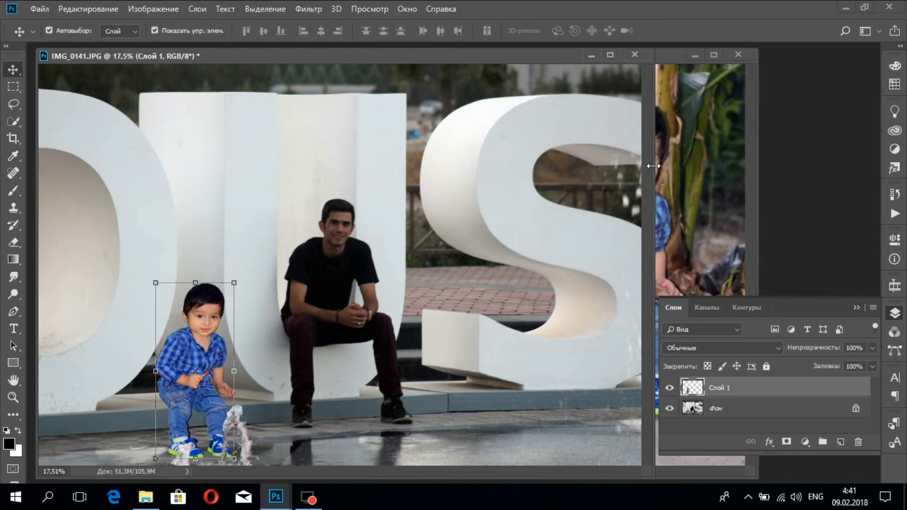
click(13, 397)
right_click(168, 338)
key(Escape)
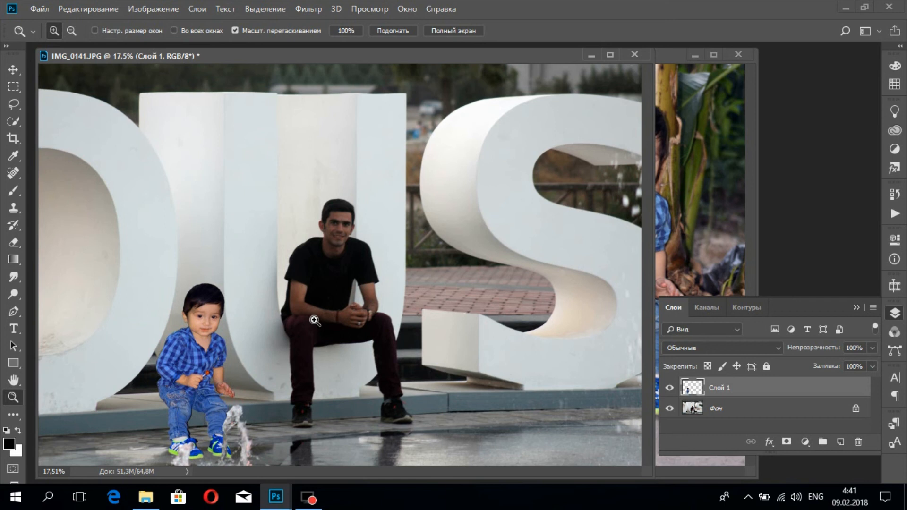